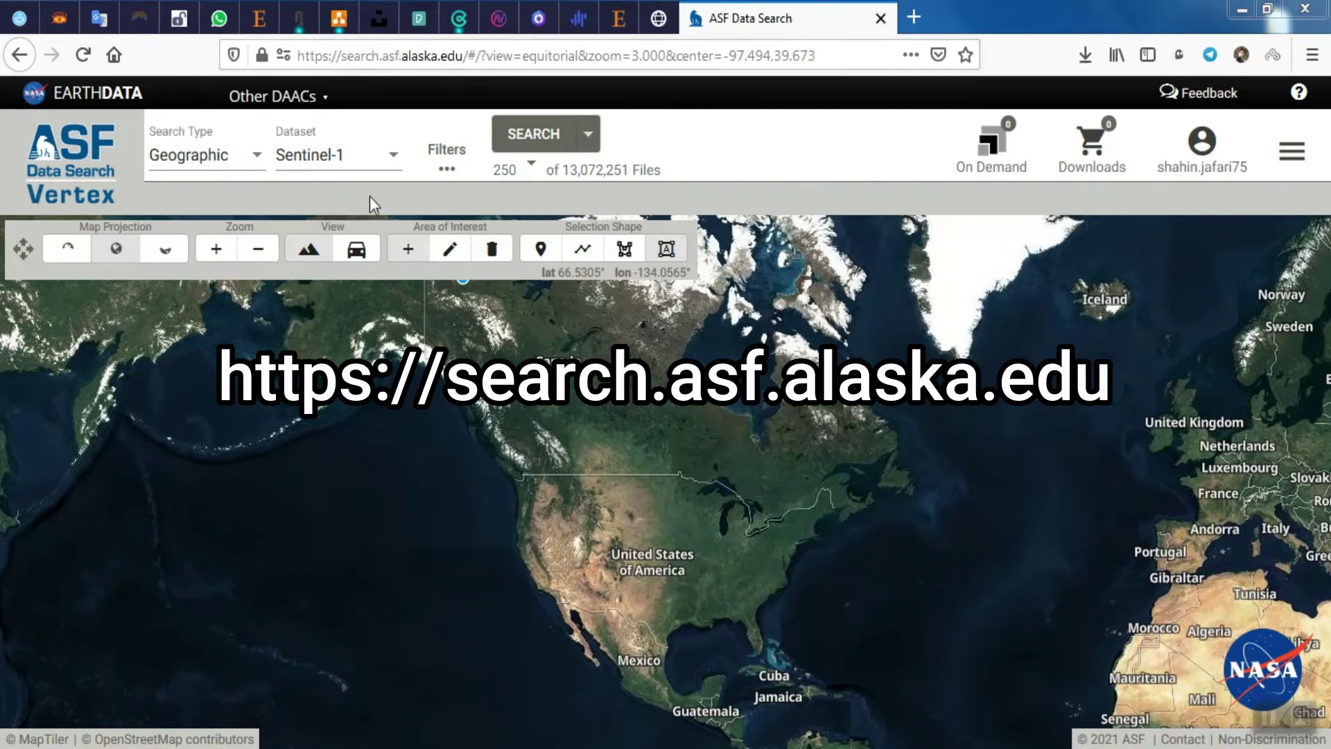
- Look through the available datasets, switching to RADARSAT-1 and back to Sentinel-1
{"action": "left_click", "coordinate": [393, 161]}
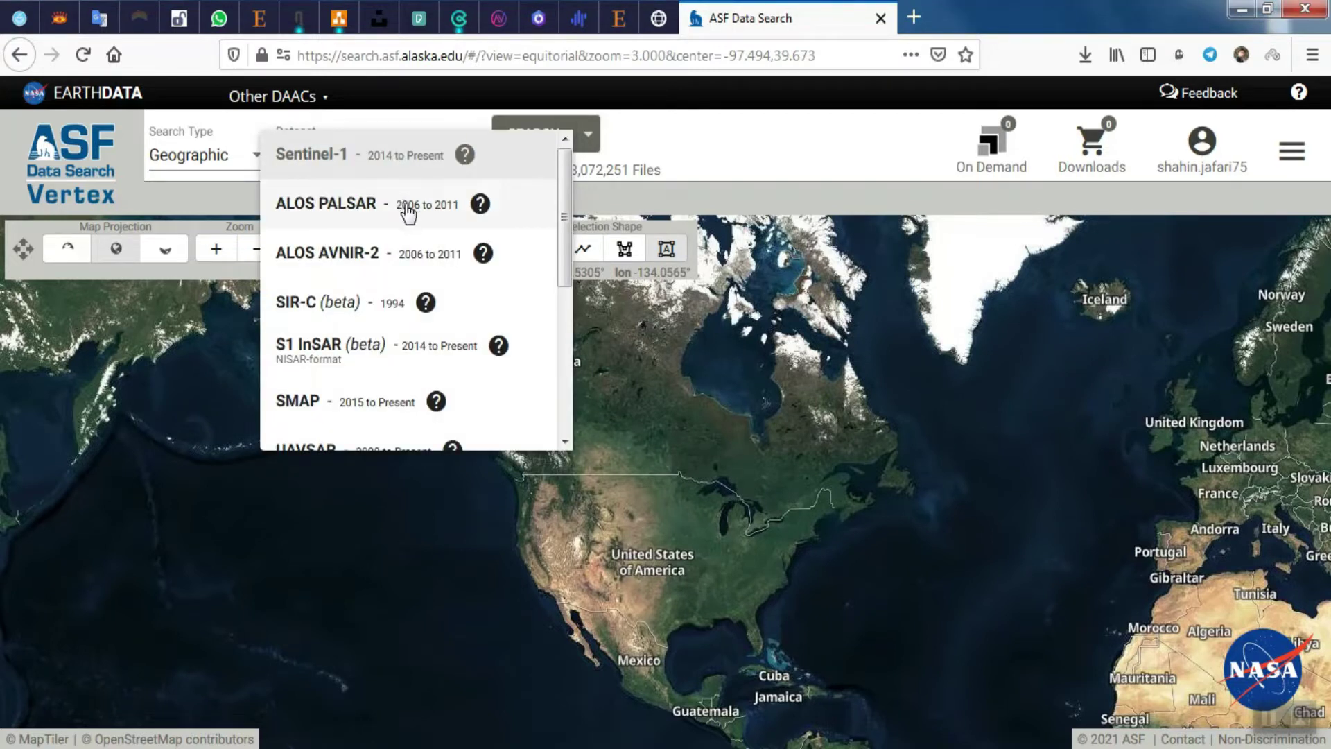
{"action": "scroll", "coordinate": [418, 262], "scroll_direction": "down", "scroll_amount": 3}
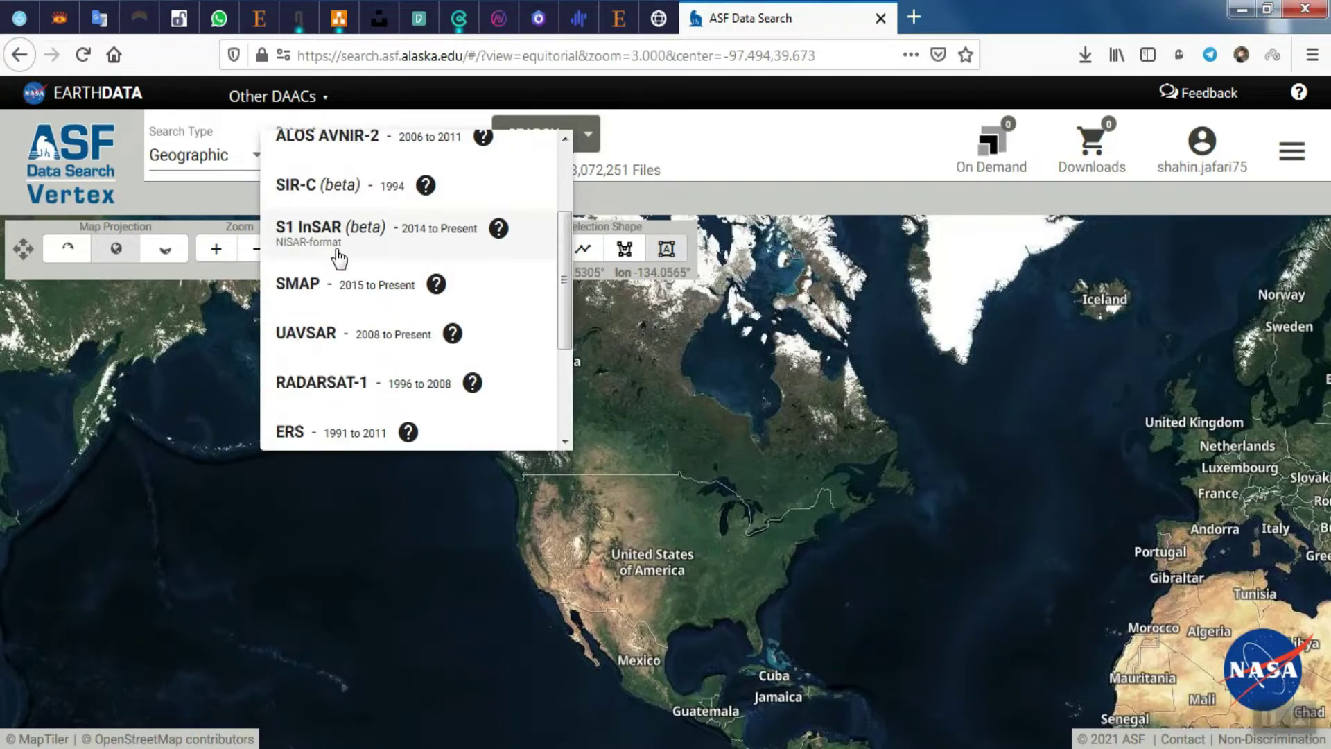
{"action": "scroll", "coordinate": [377, 305], "scroll_direction": "down", "scroll_amount": 3}
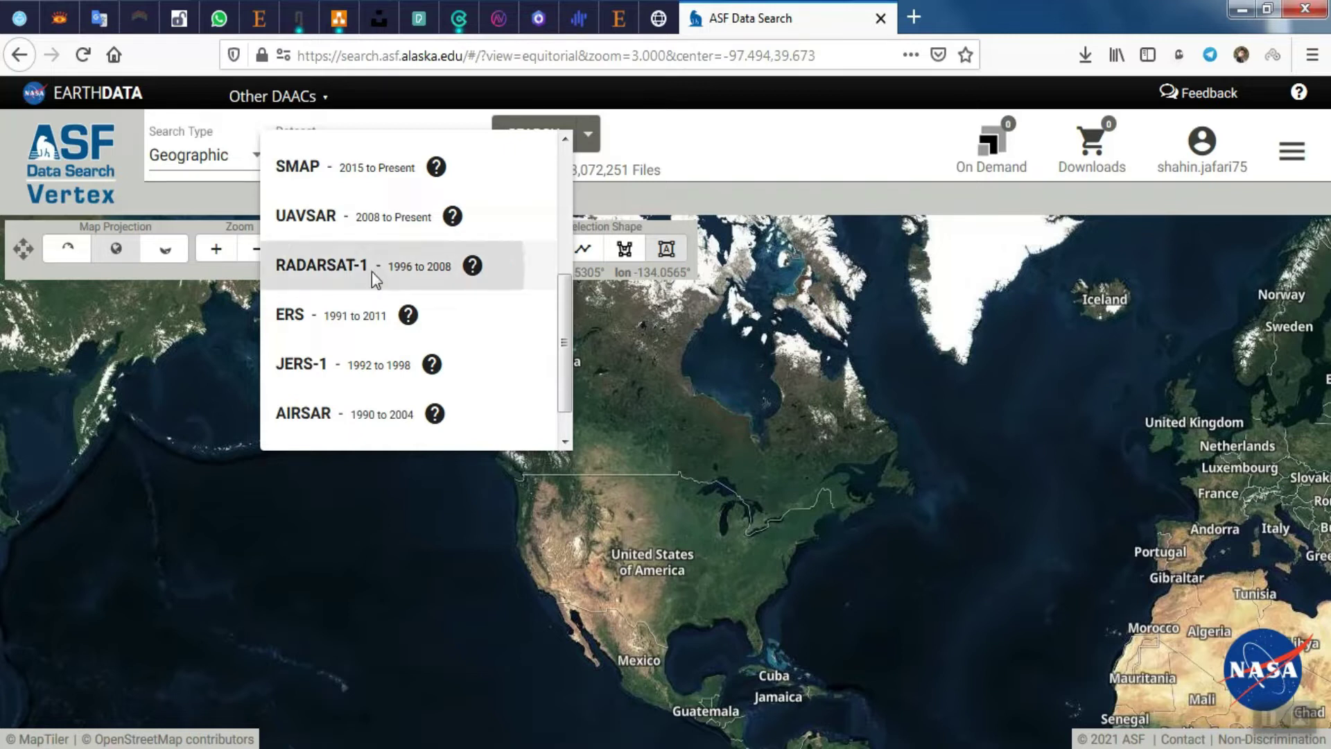
{"action": "left_click", "coordinate": [373, 275]}
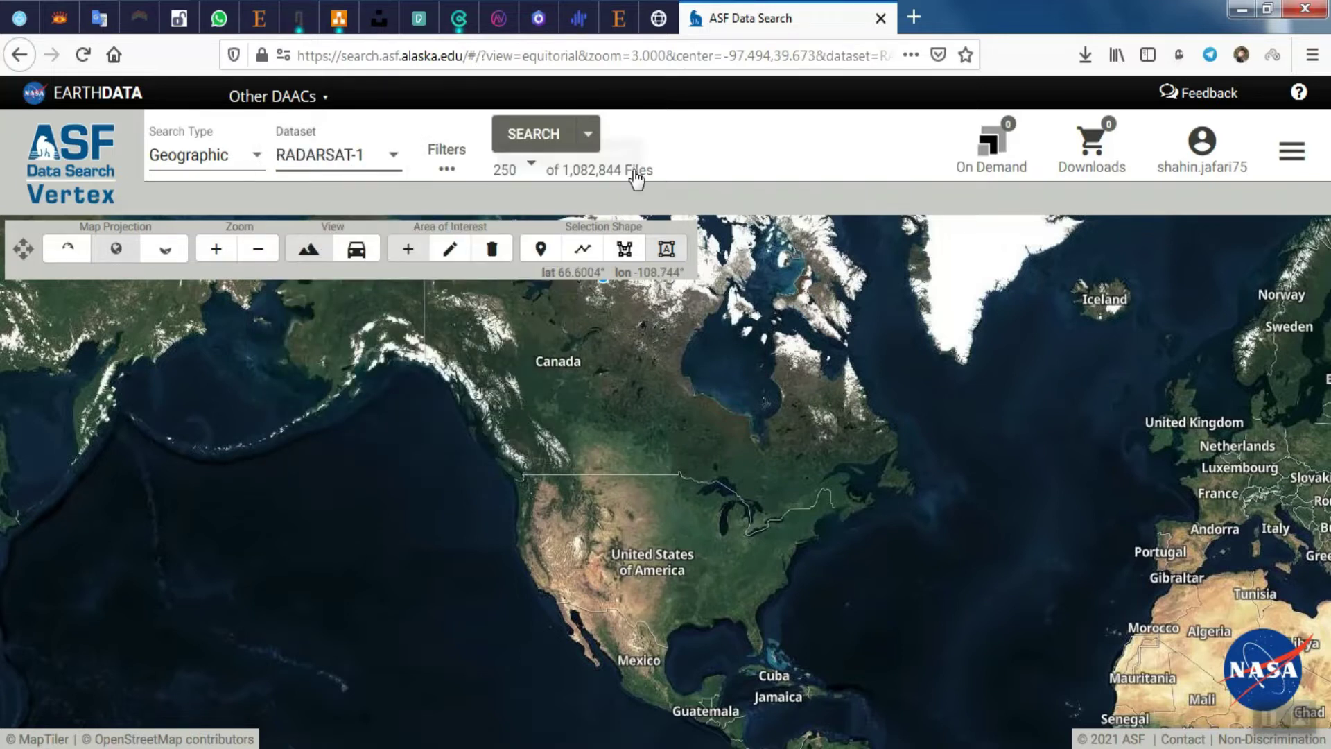
{"action": "left_click", "coordinate": [392, 161]}
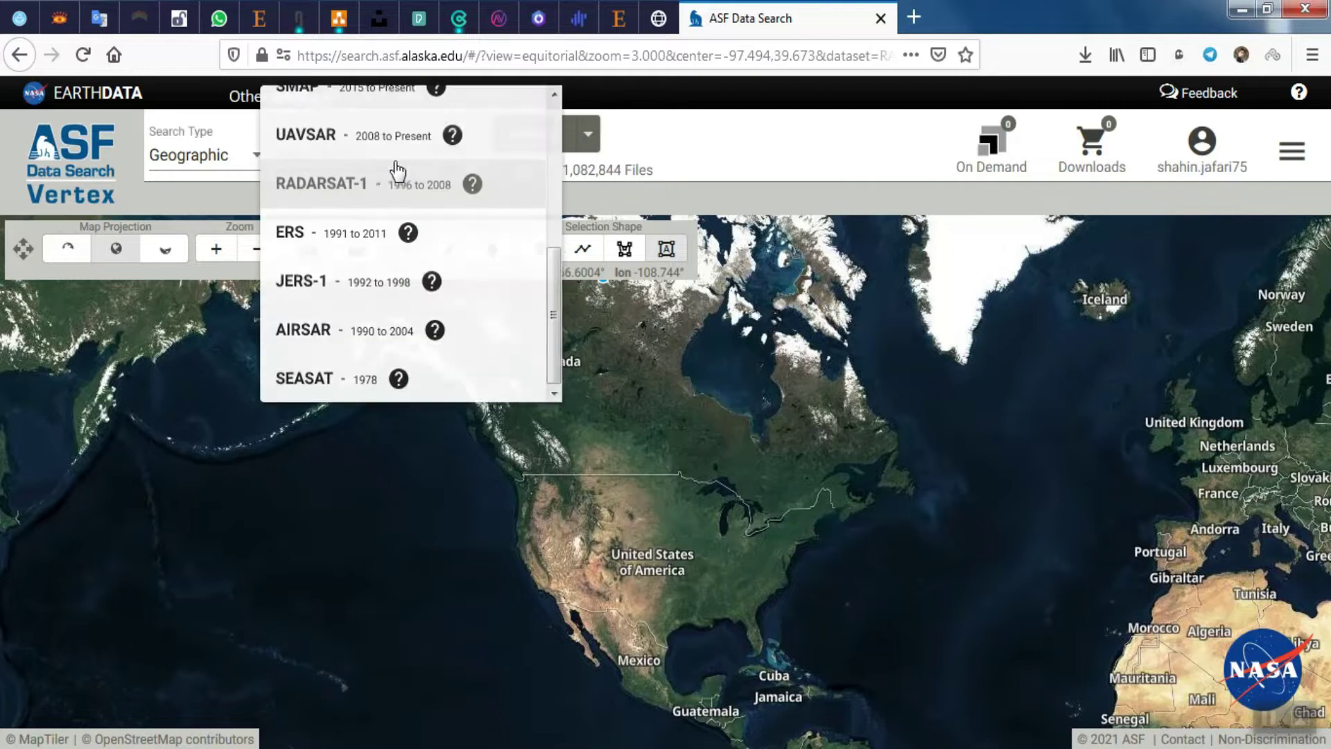
{"action": "scroll", "coordinate": [394, 166], "scroll_direction": "up", "scroll_amount": 5}
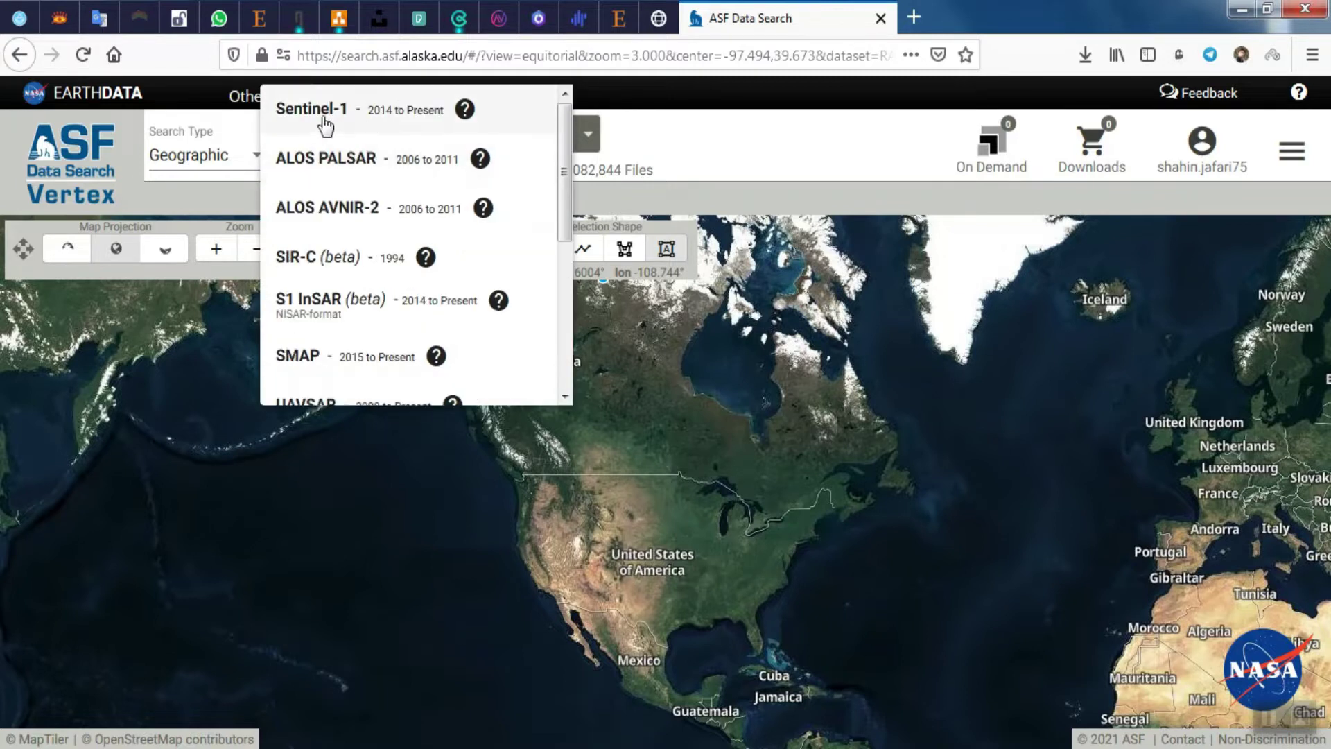
{"action": "left_click", "coordinate": [348, 115]}
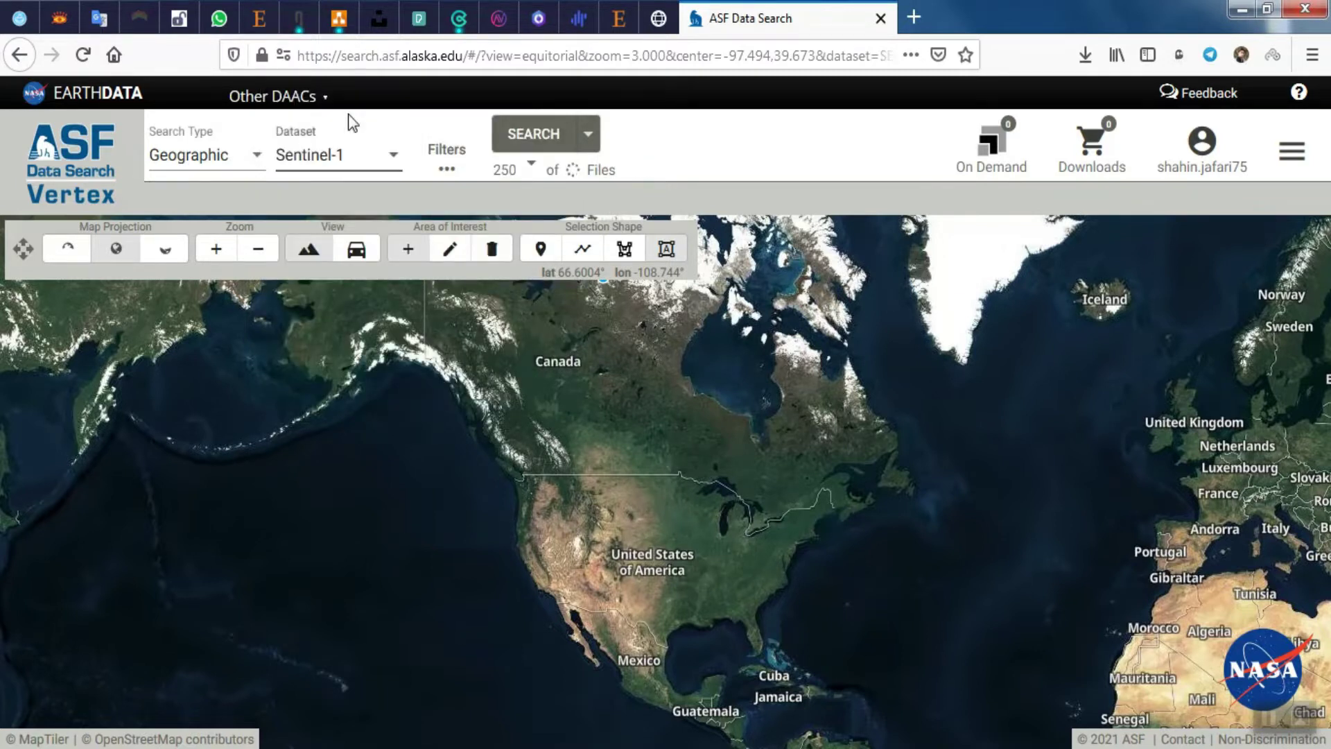
- Set the dataset to ALOS PALSAR and show the map in street view
{"action": "left_click", "coordinate": [385, 158]}
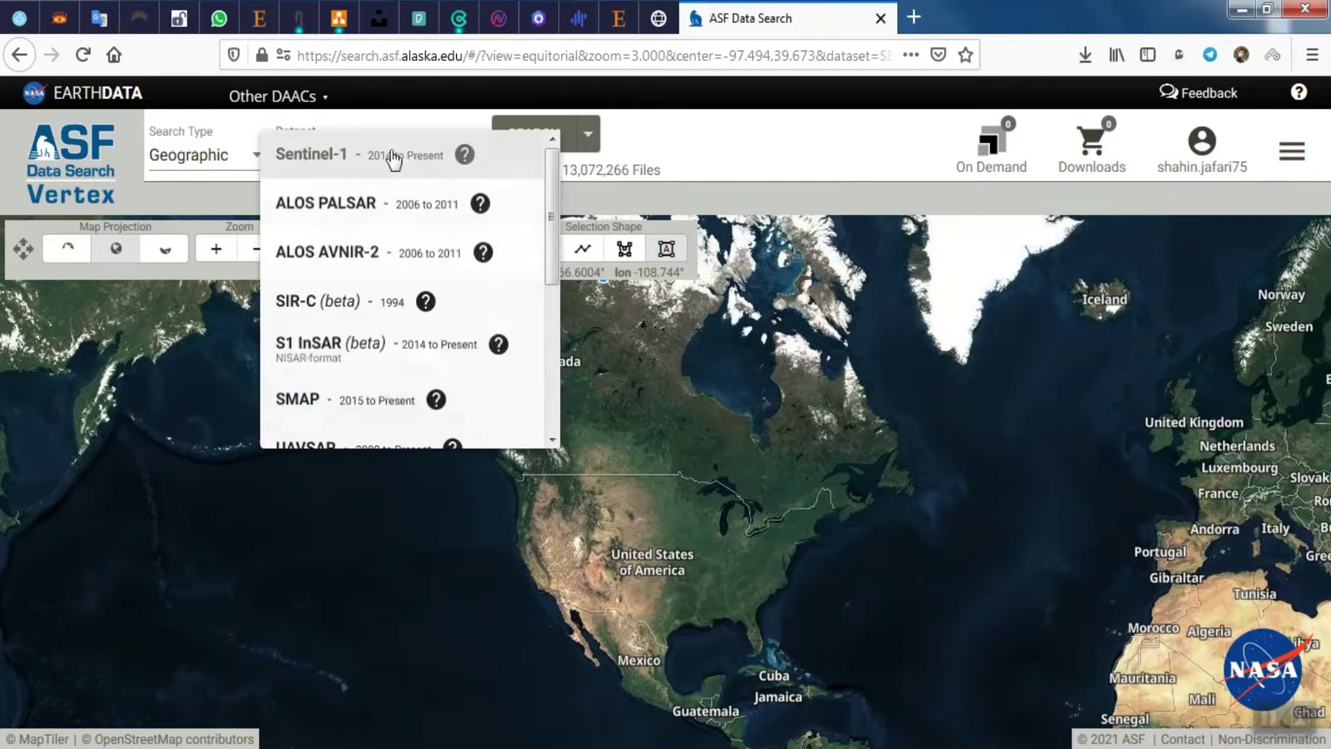
{"action": "left_click", "coordinate": [448, 219]}
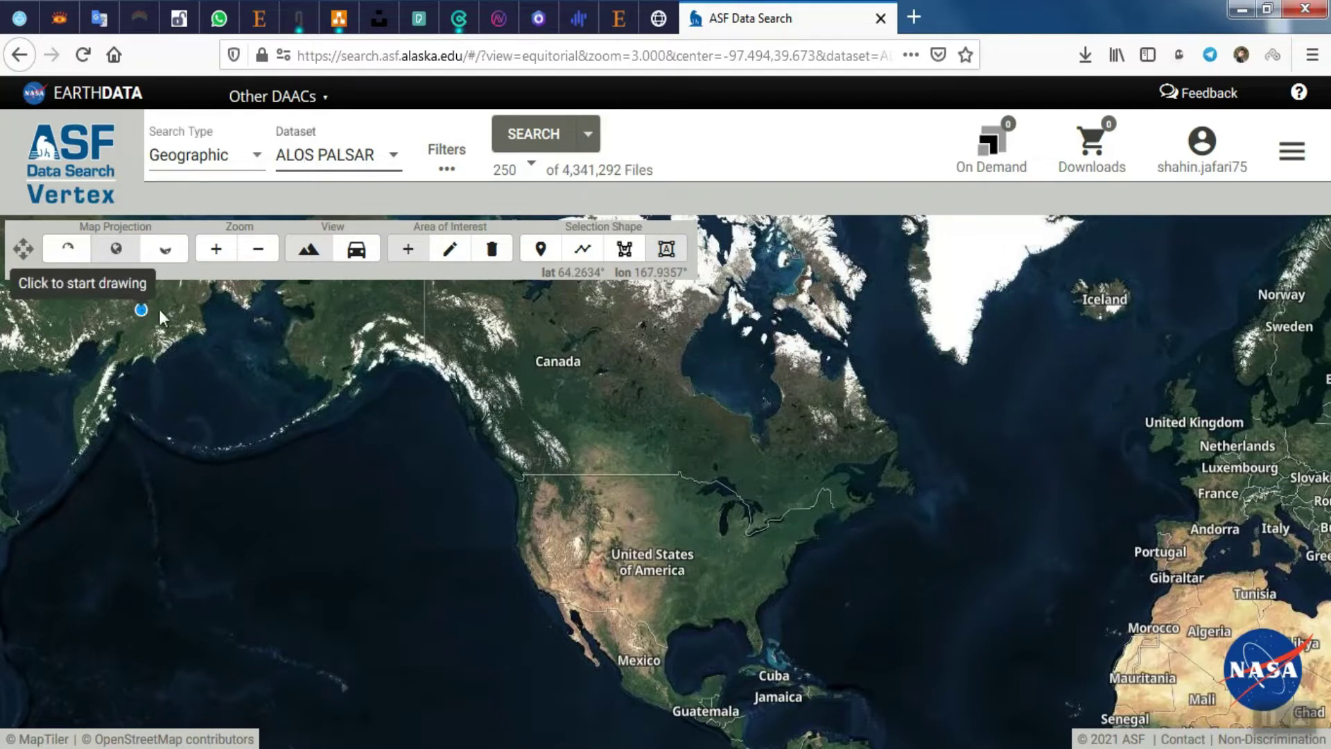
{"action": "left_click", "coordinate": [356, 251]}
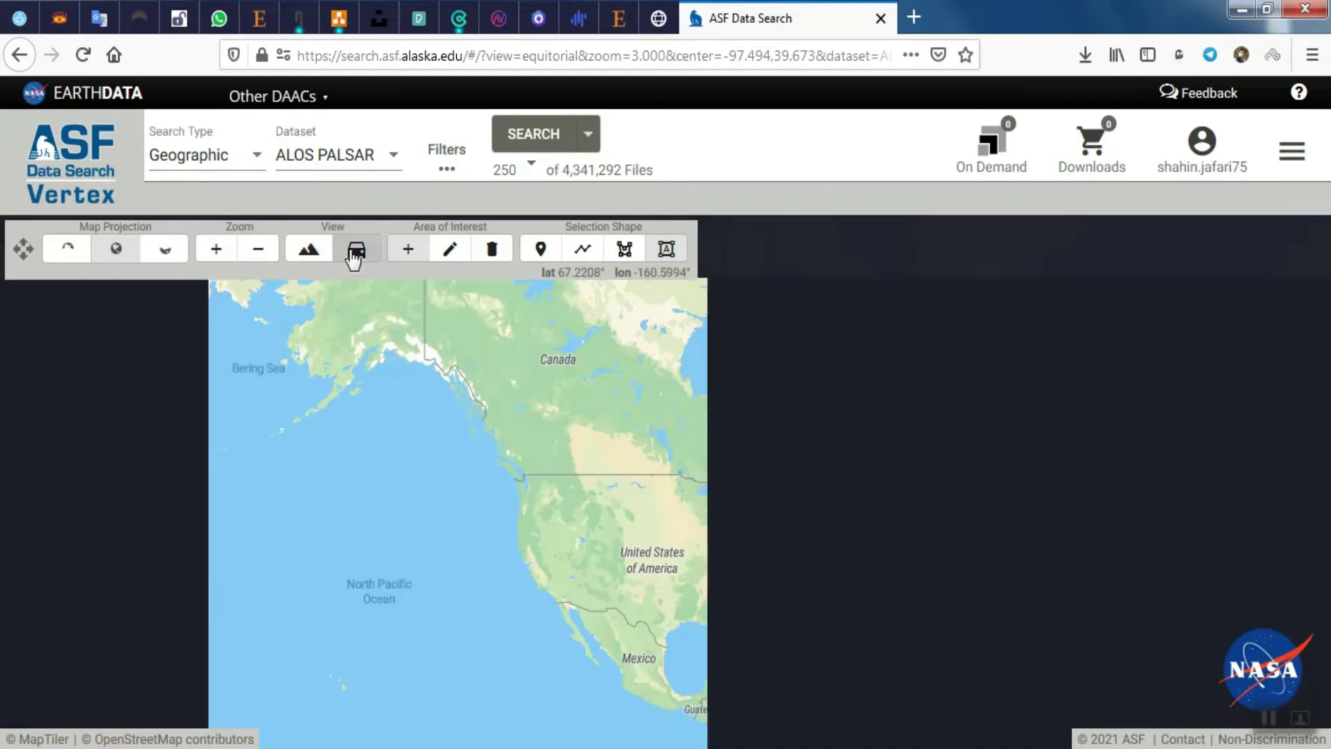
- Locate the southern part of the lake between Urmia and Mahabad in northwestern Iran on the map
{"action": "mouse_move", "coordinate": [932, 439]}
{"action": "left_mouse_down"}
{"action": "mouse_move", "coordinate": [685, 443]}
{"action": "mouse_move", "coordinate": [490, 409]}
{"action": "left_mouse_up"}
{"action": "left_click_drag", "start_coordinate": [1027, 452], "coordinate": [892, 360]}
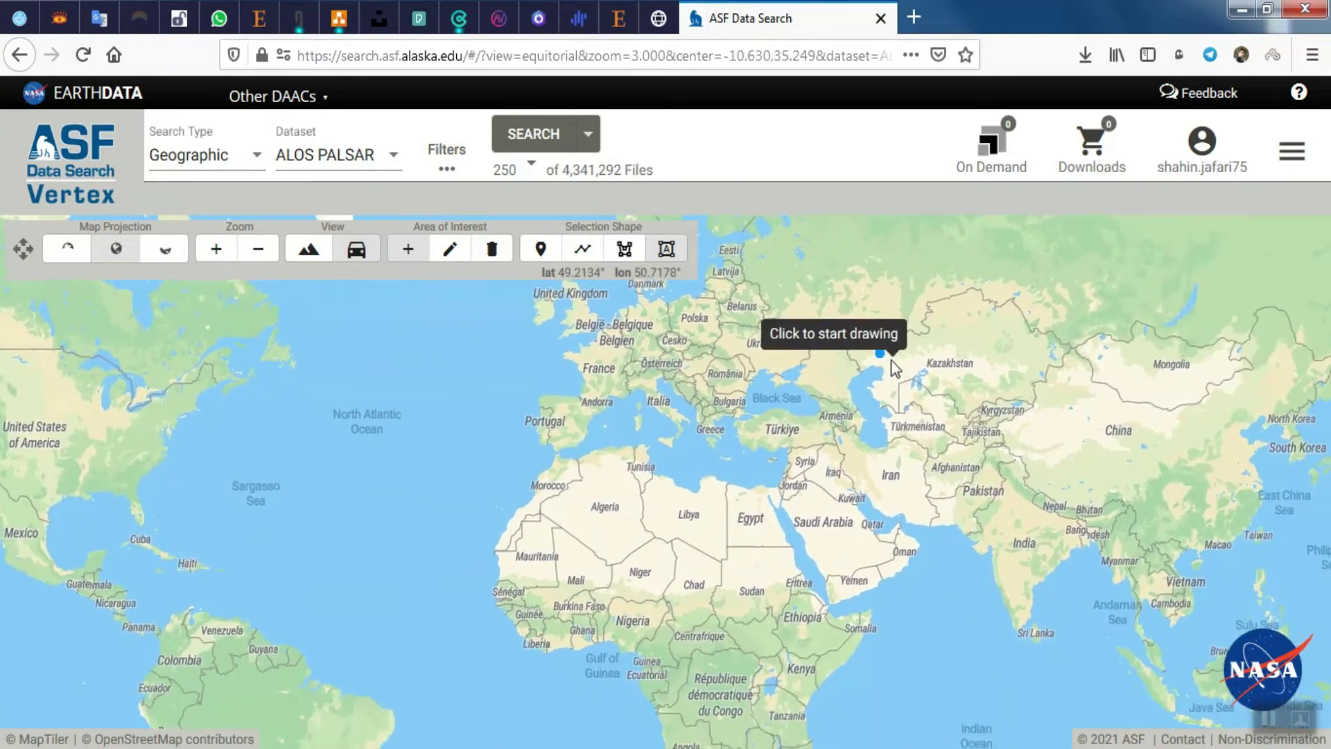
{"action": "scroll", "coordinate": [829, 449], "scroll_direction": "up", "scroll_amount": 5}
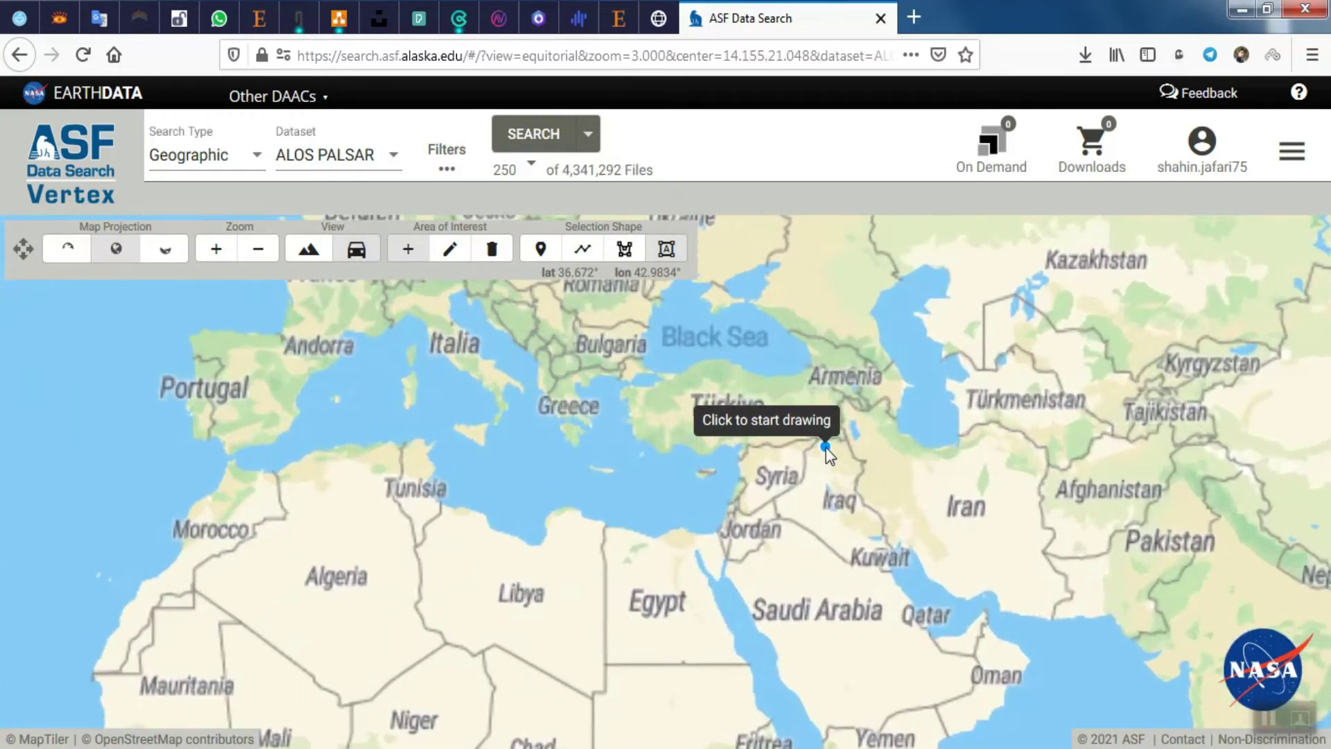
{"action": "scroll", "coordinate": [843, 409], "scroll_direction": "up", "scroll_amount": 4}
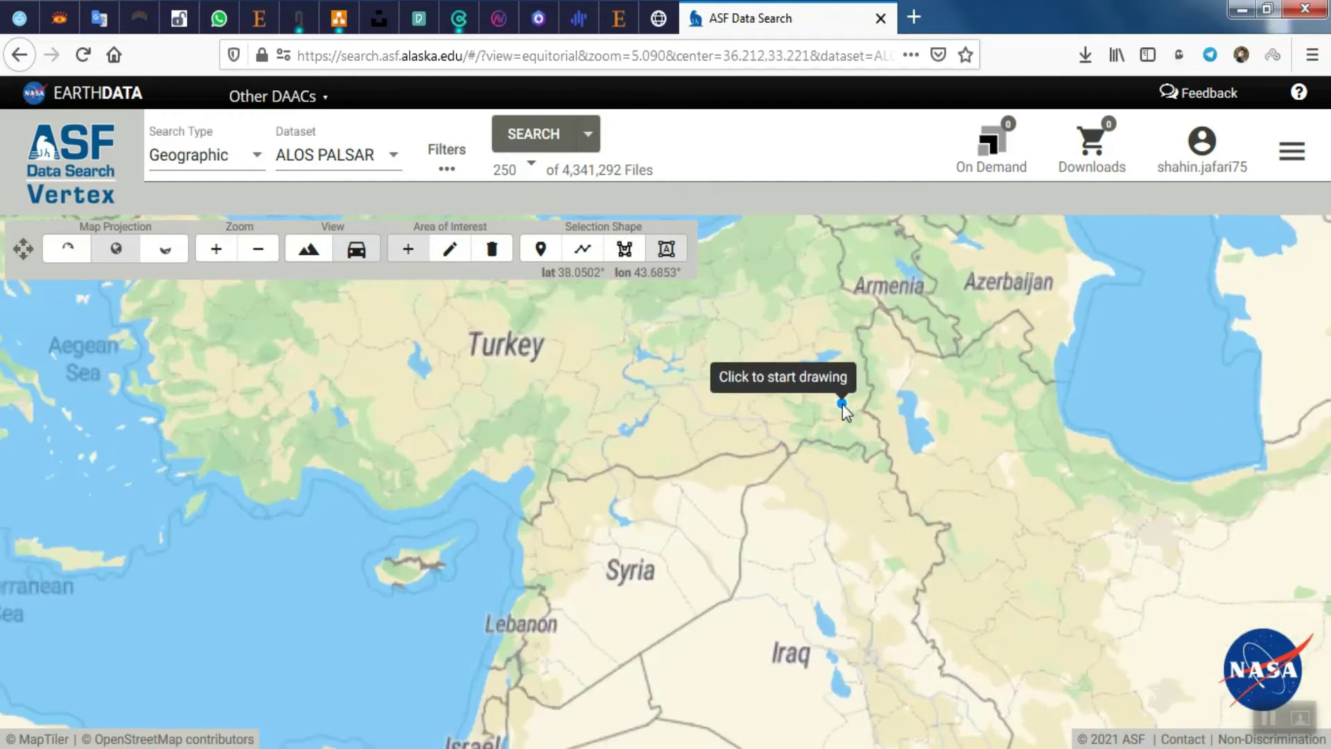
{"action": "left_click_drag", "start_coordinate": [899, 355], "coordinate": [629, 330]}
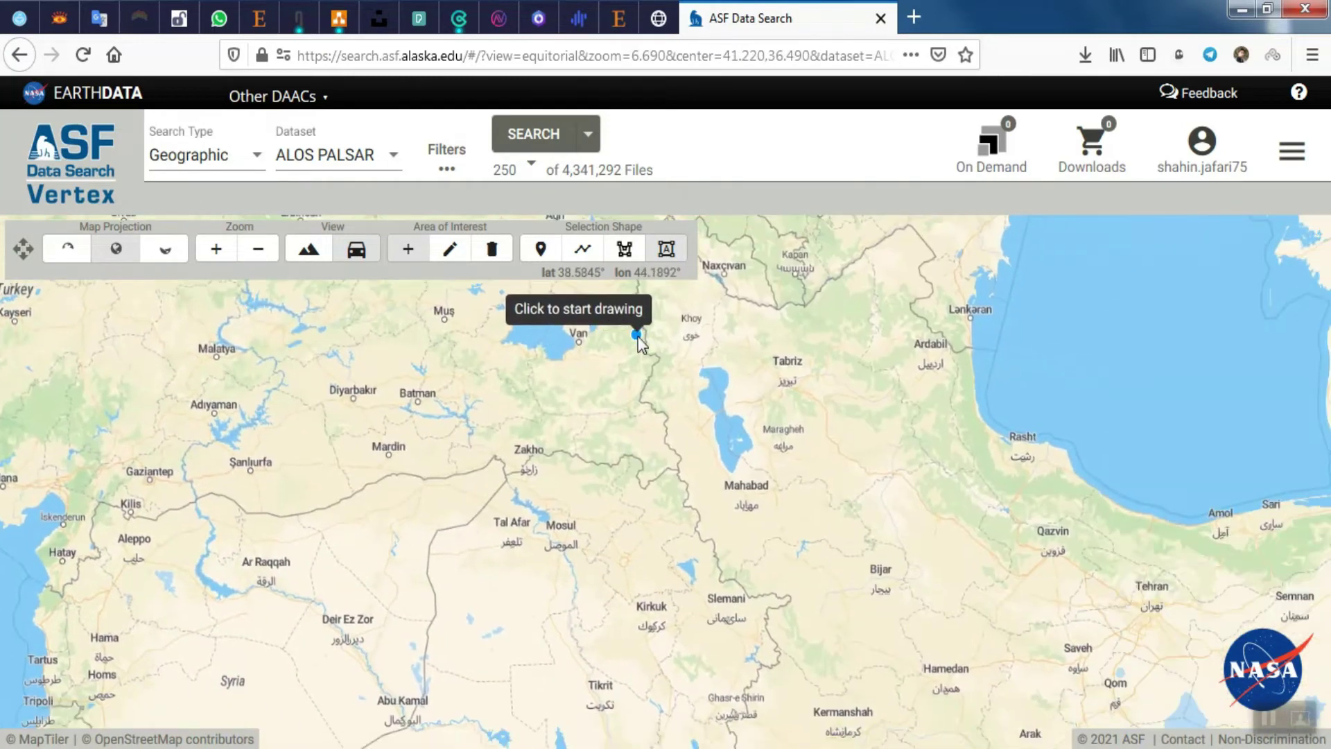
{"action": "scroll", "coordinate": [739, 464], "scroll_direction": "up", "scroll_amount": 2}
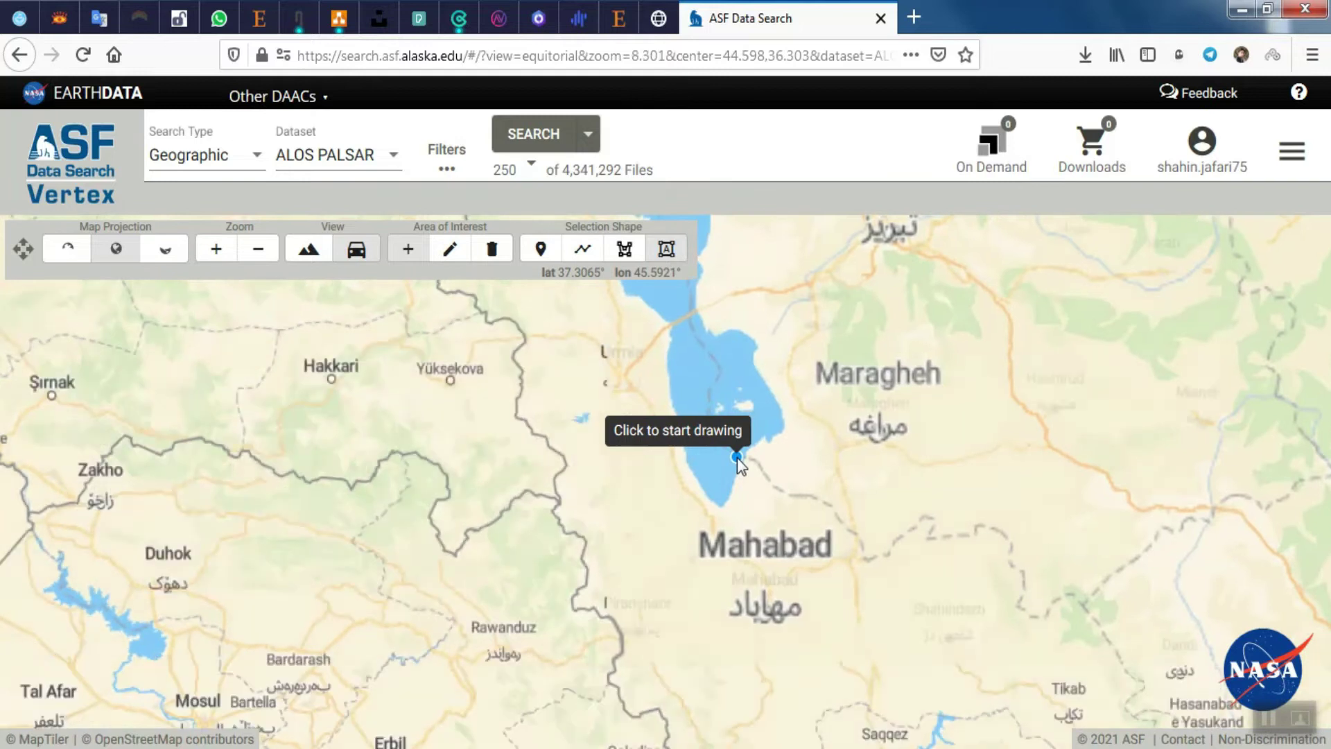
{"action": "scroll", "coordinate": [740, 464], "scroll_direction": "up", "scroll_amount": 2}
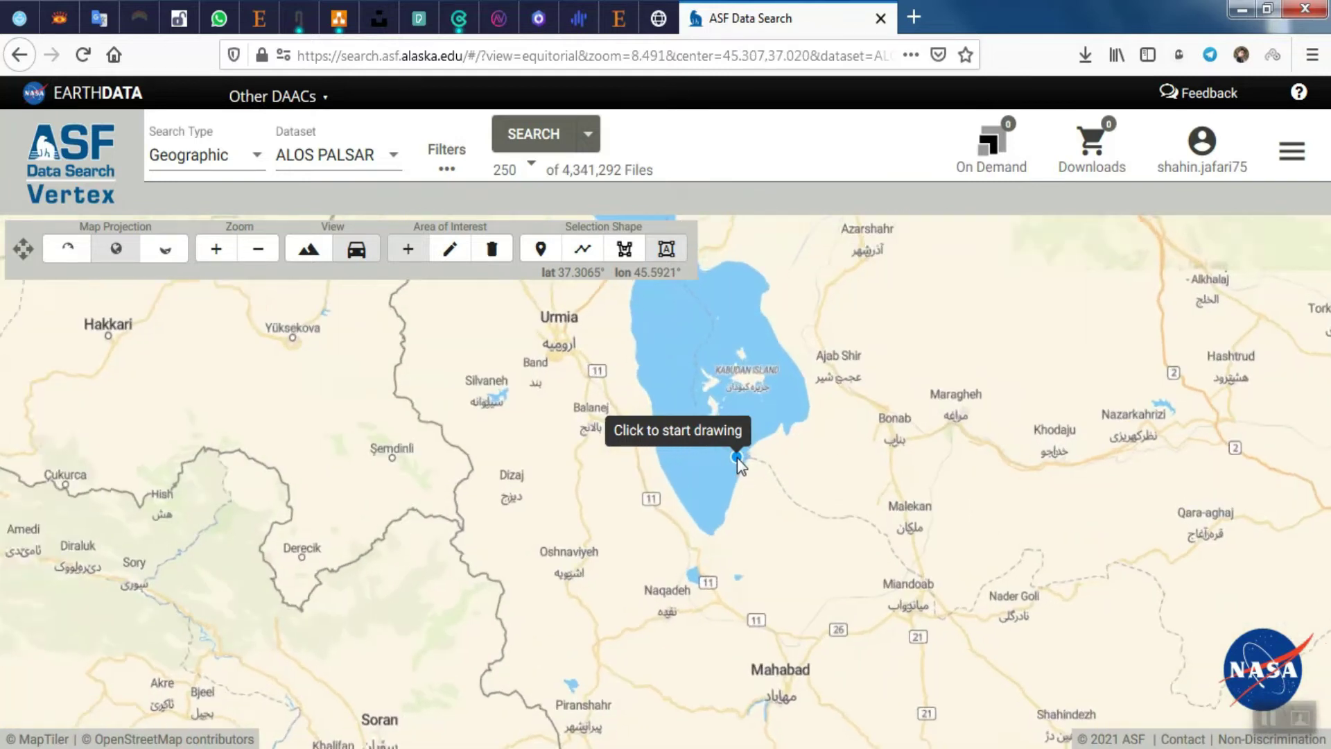
{"action": "scroll", "coordinate": [739, 463], "scroll_direction": "up", "scroll_amount": 2}
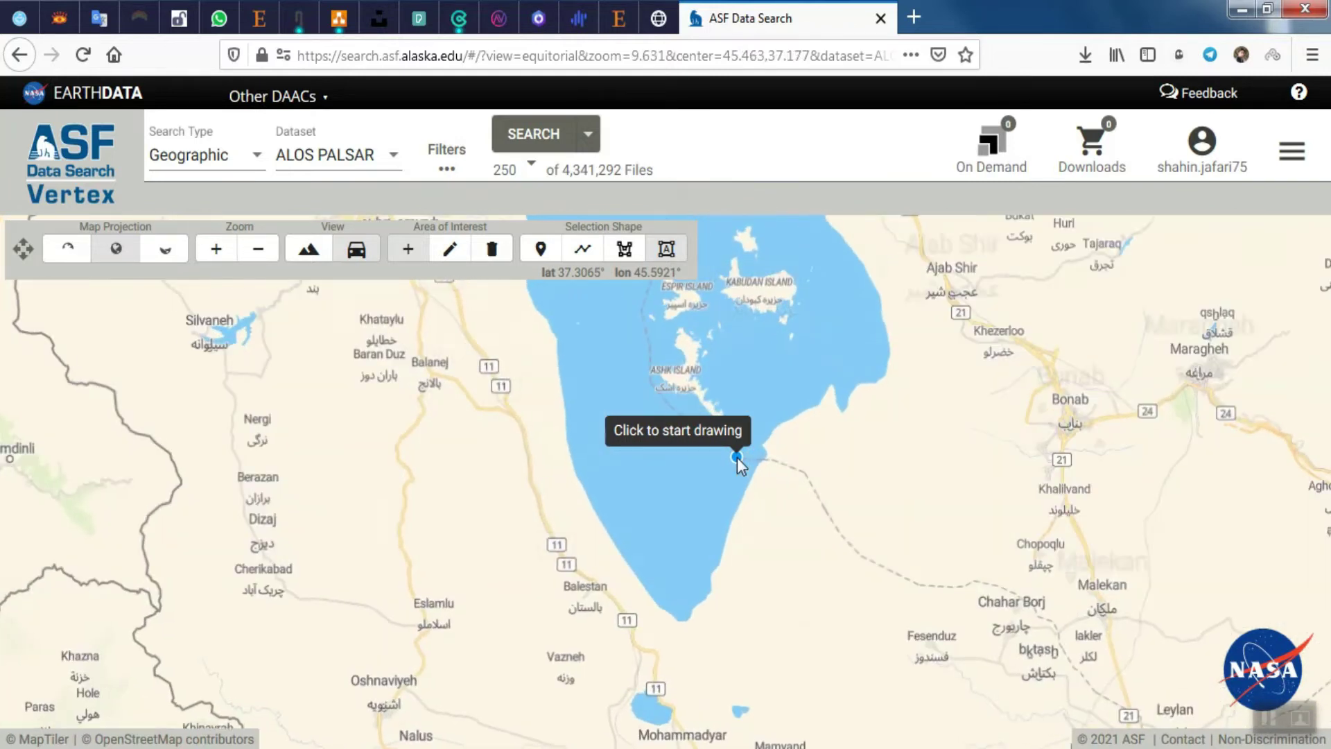
- Show the map as satellite imagery around Miandoab and compare it with the street view
{"action": "left_click", "coordinate": [309, 250]}
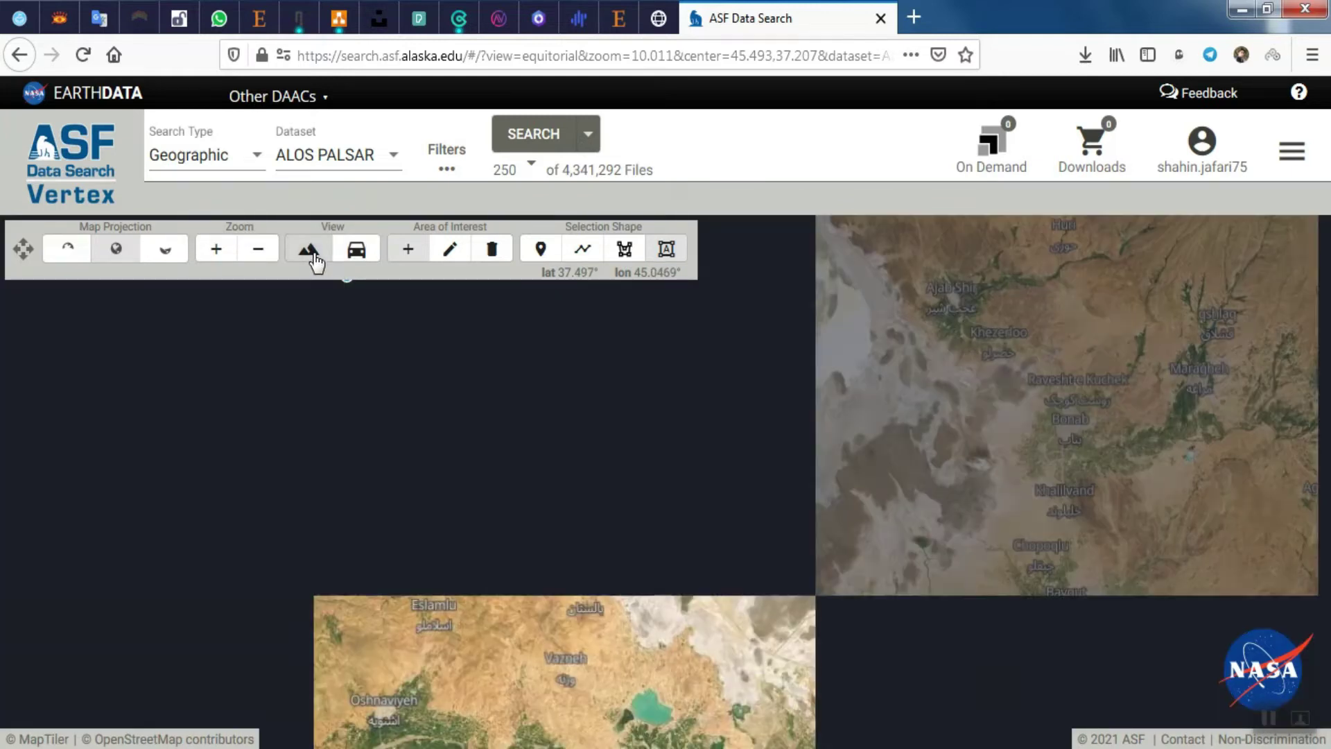
{"action": "mouse_move", "coordinate": [531, 656]}
{"action": "left_mouse_down"}
{"action": "mouse_move", "coordinate": [483, 514]}
{"action": "mouse_move", "coordinate": [396, 481]}
{"action": "mouse_move", "coordinate": [413, 472]}
{"action": "mouse_move", "coordinate": [418, 431]}
{"action": "left_mouse_up"}
{"action": "scroll", "coordinate": [611, 551], "scroll_direction": "up", "scroll_amount": 3}
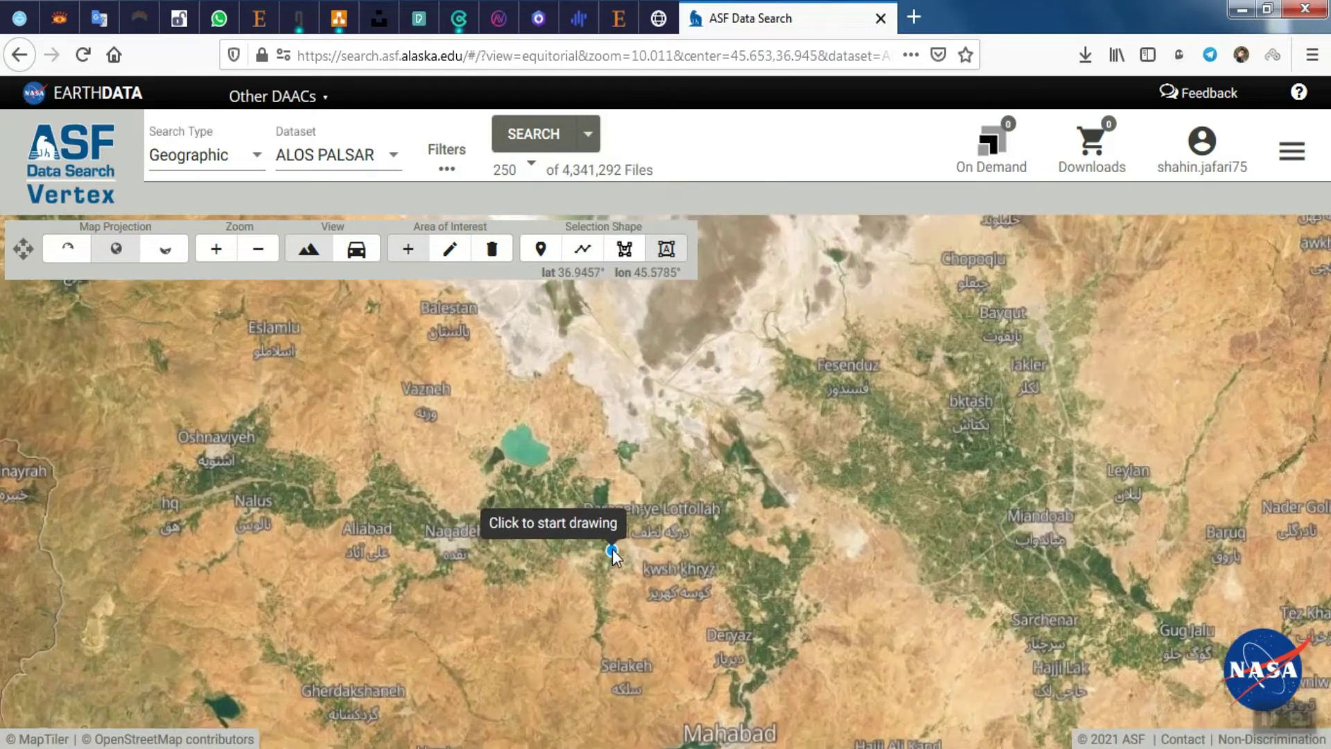
{"action": "scroll", "coordinate": [612, 544], "scroll_direction": "up", "scroll_amount": 2}
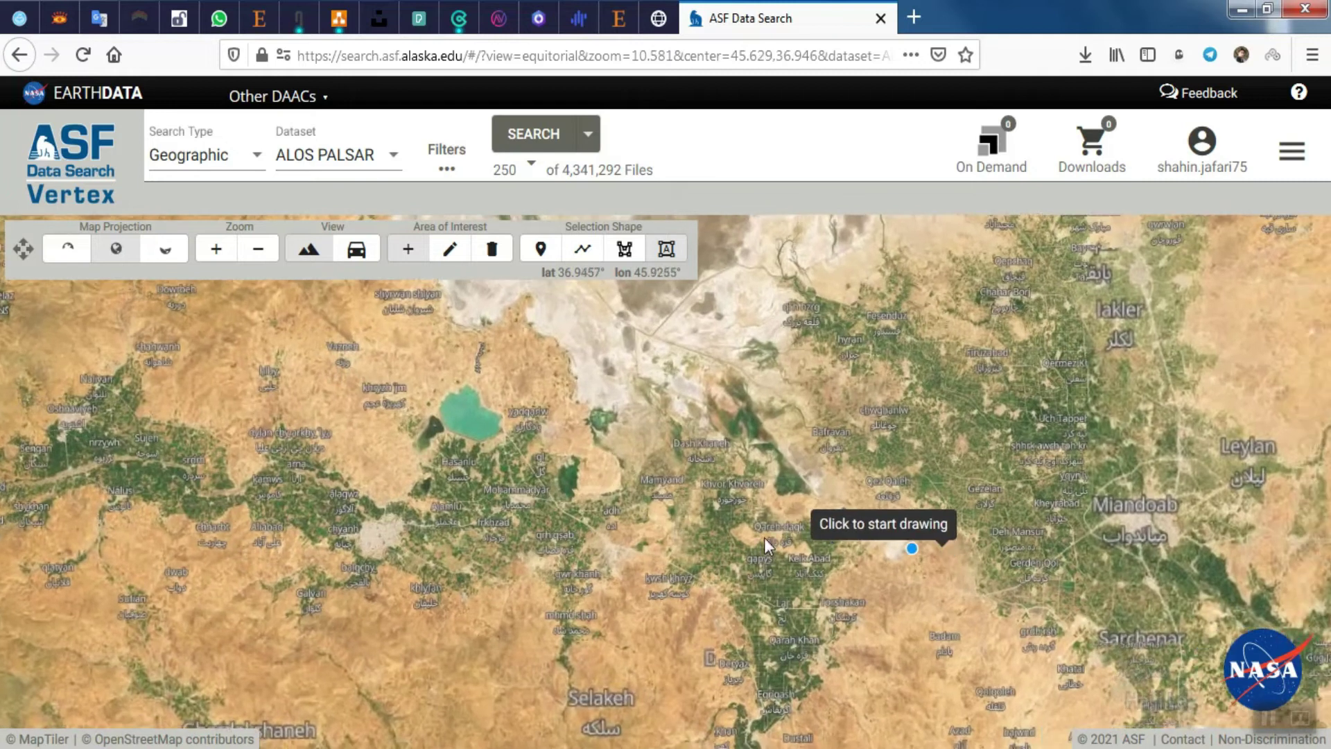
{"action": "left_click_drag", "start_coordinate": [909, 547], "coordinate": [418, 543]}
{"action": "scroll", "coordinate": [668, 500], "scroll_direction": "up", "scroll_amount": 2}
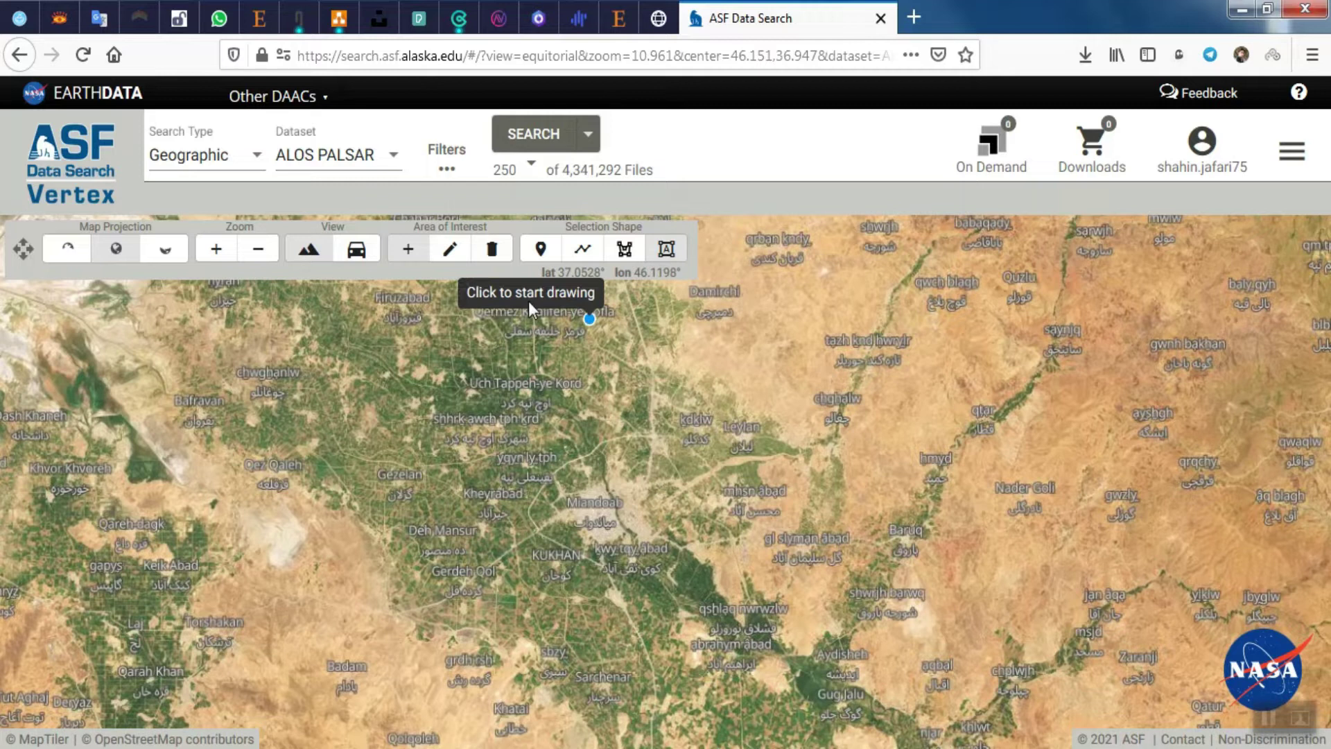
{"action": "left_click", "coordinate": [356, 250]}
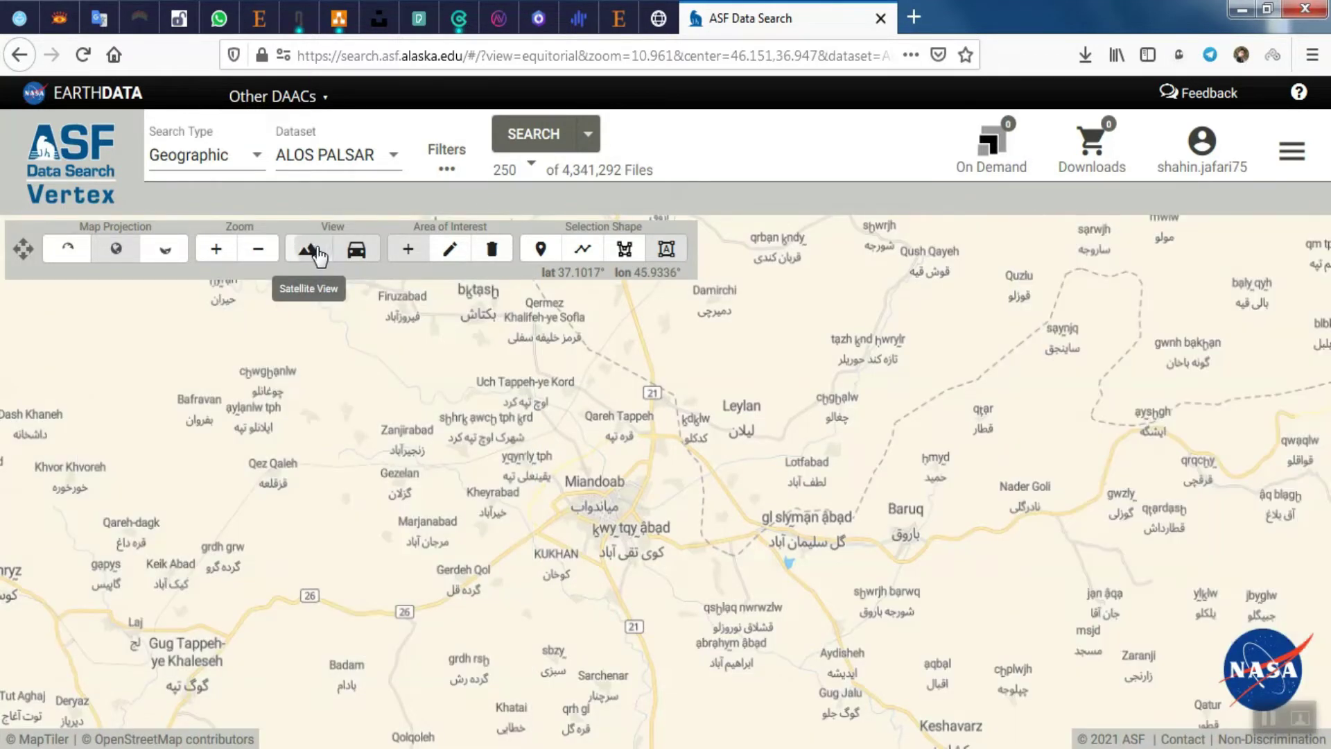
{"action": "left_click", "coordinate": [316, 254]}
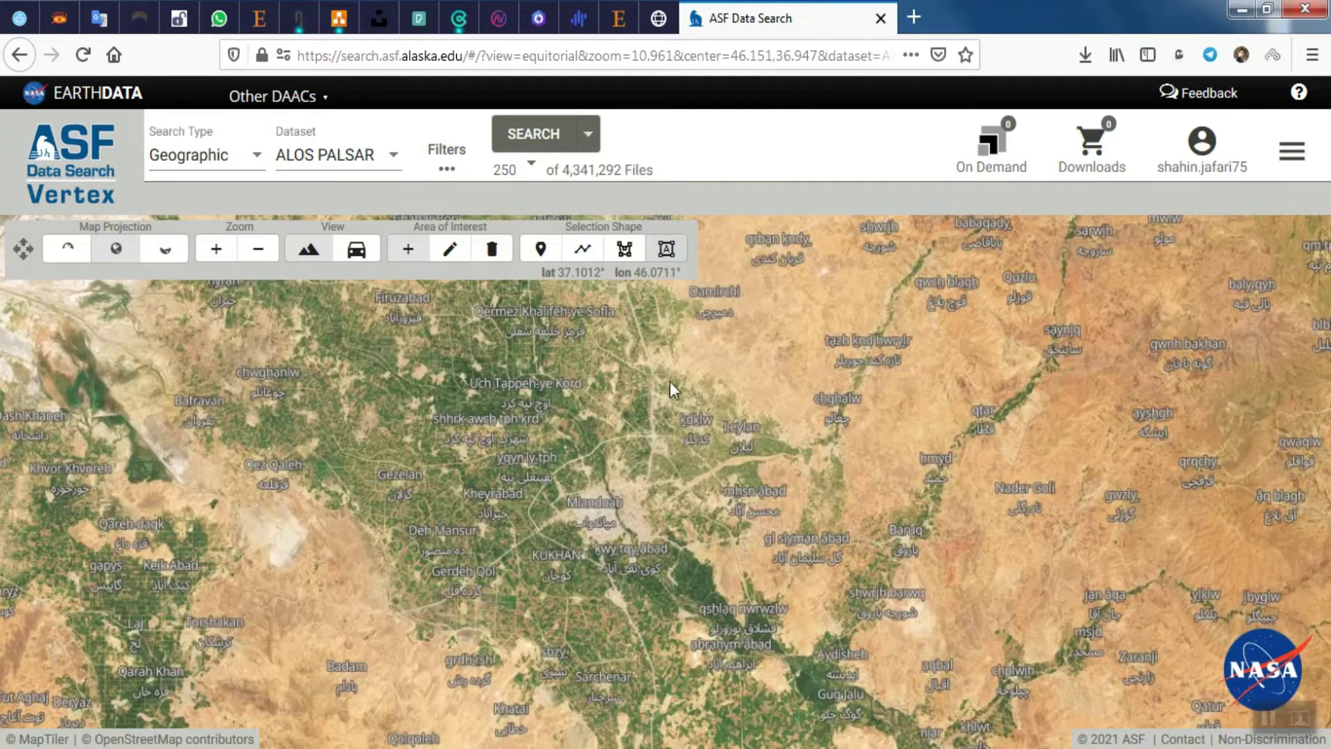
- Draw a rectangular area of interest enclosing Miandoab and its surrounding farmland
{"action": "mouse_move", "coordinate": [510, 421]}
{"action": "left_mouse_down"}
{"action": "mouse_move", "coordinate": [541, 440]}
{"action": "mouse_move", "coordinate": [476, 377]}
{"action": "mouse_move", "coordinate": [436, 381]}
{"action": "left_mouse_up"}
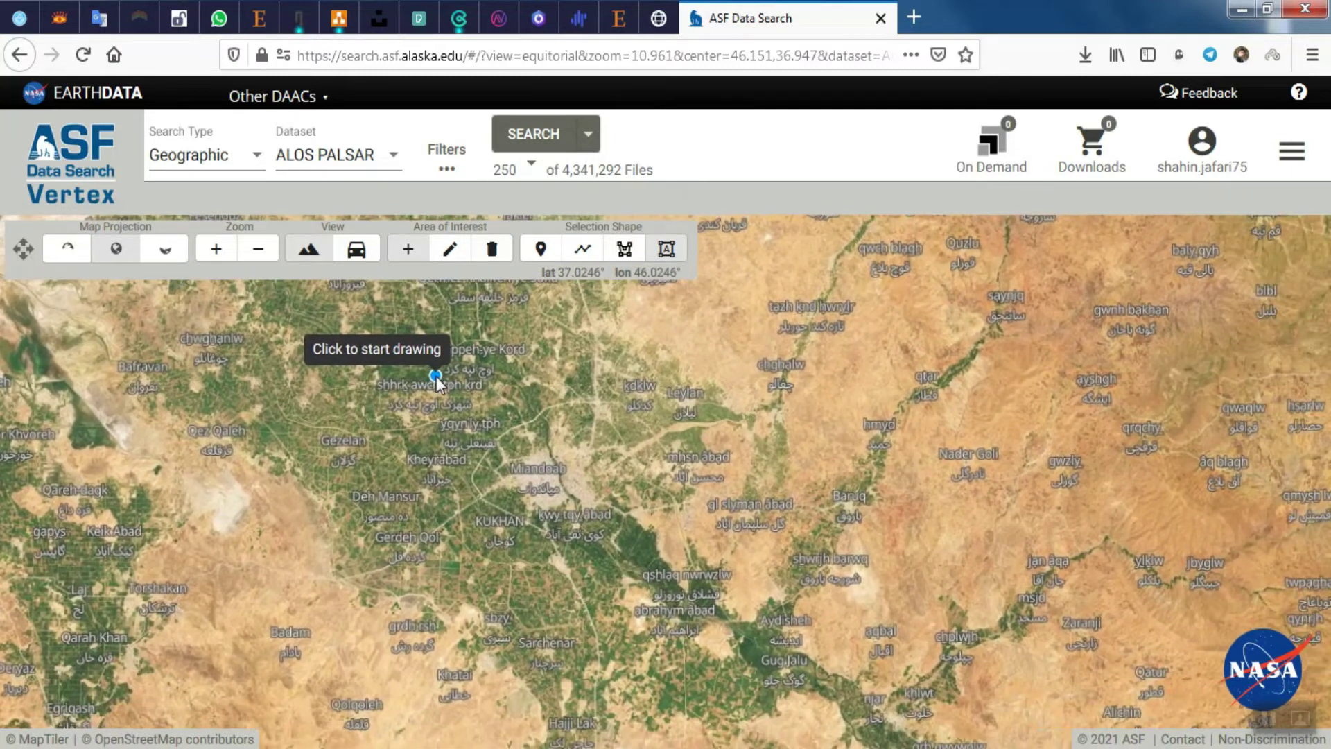
{"action": "left_click", "coordinate": [452, 385]}
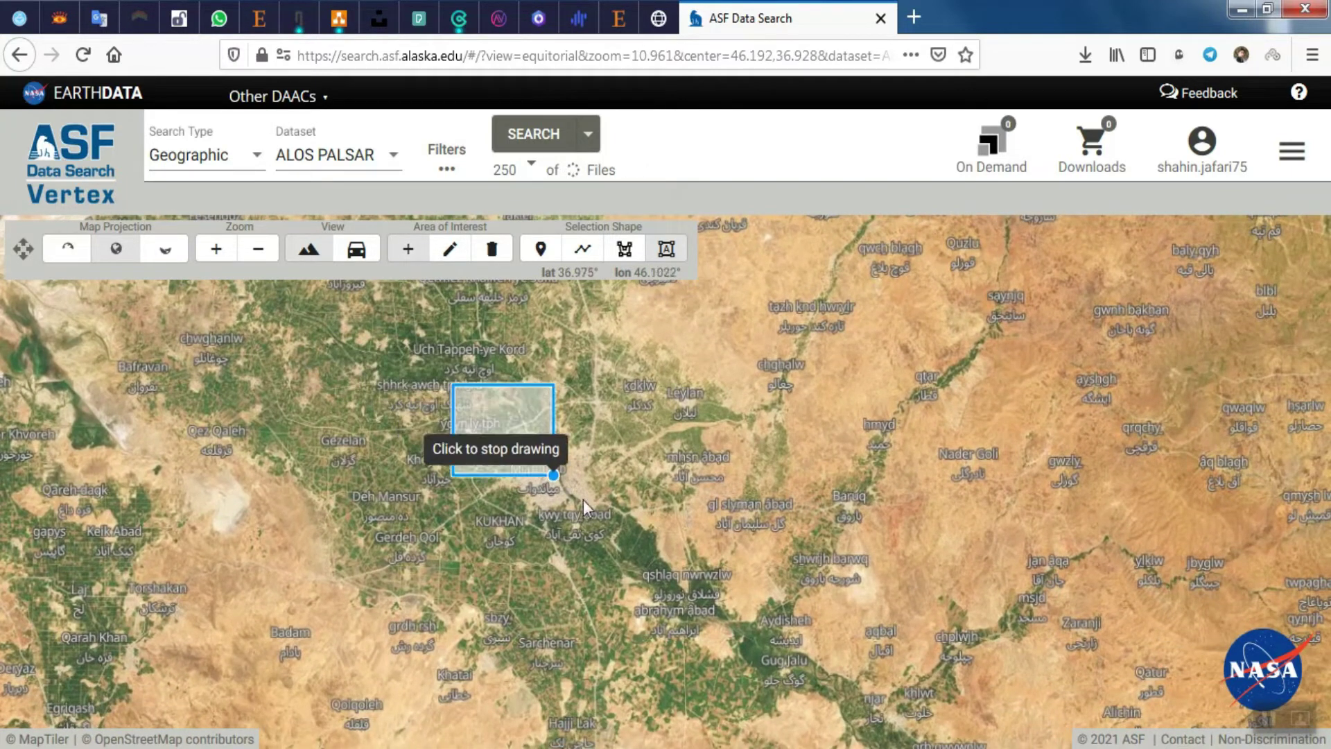
{"action": "left_click", "coordinate": [666, 567]}
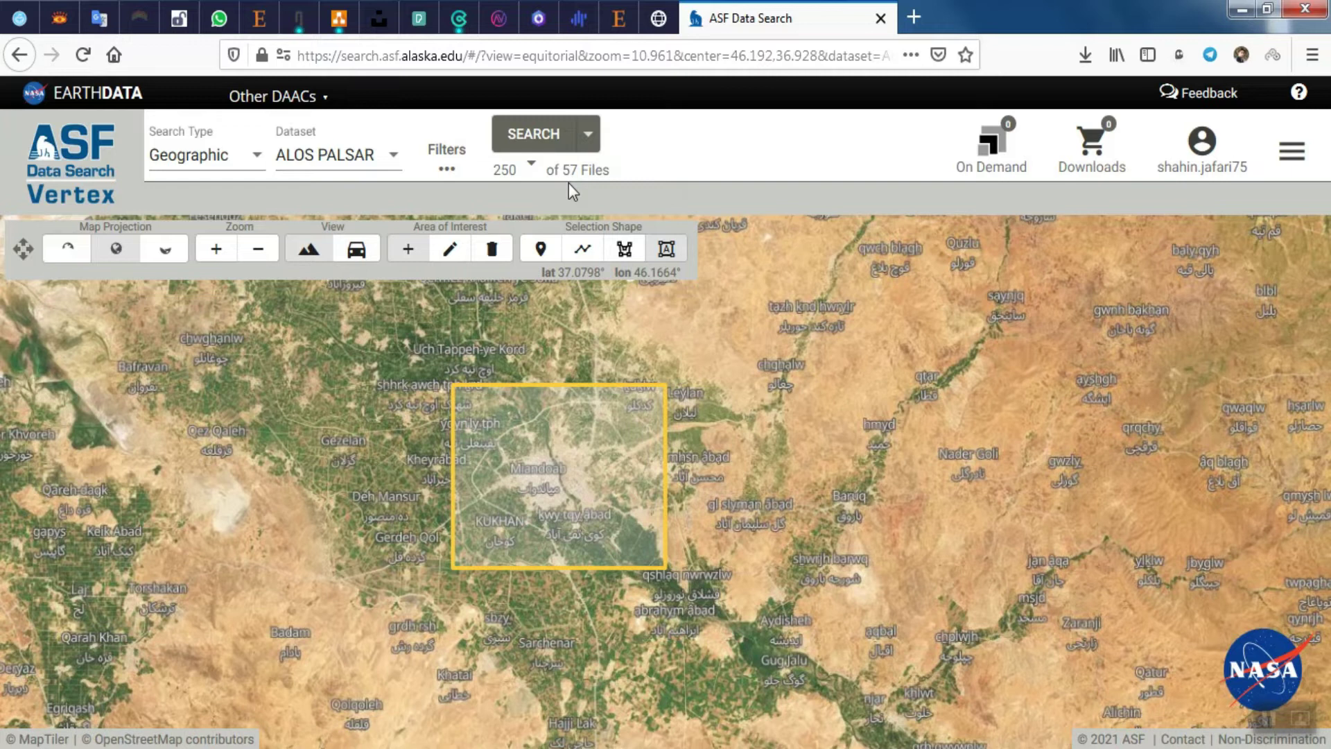
- Search for ALOS PALSAR scenes covering the drawn area of interest
{"action": "left_click", "coordinate": [590, 136]}
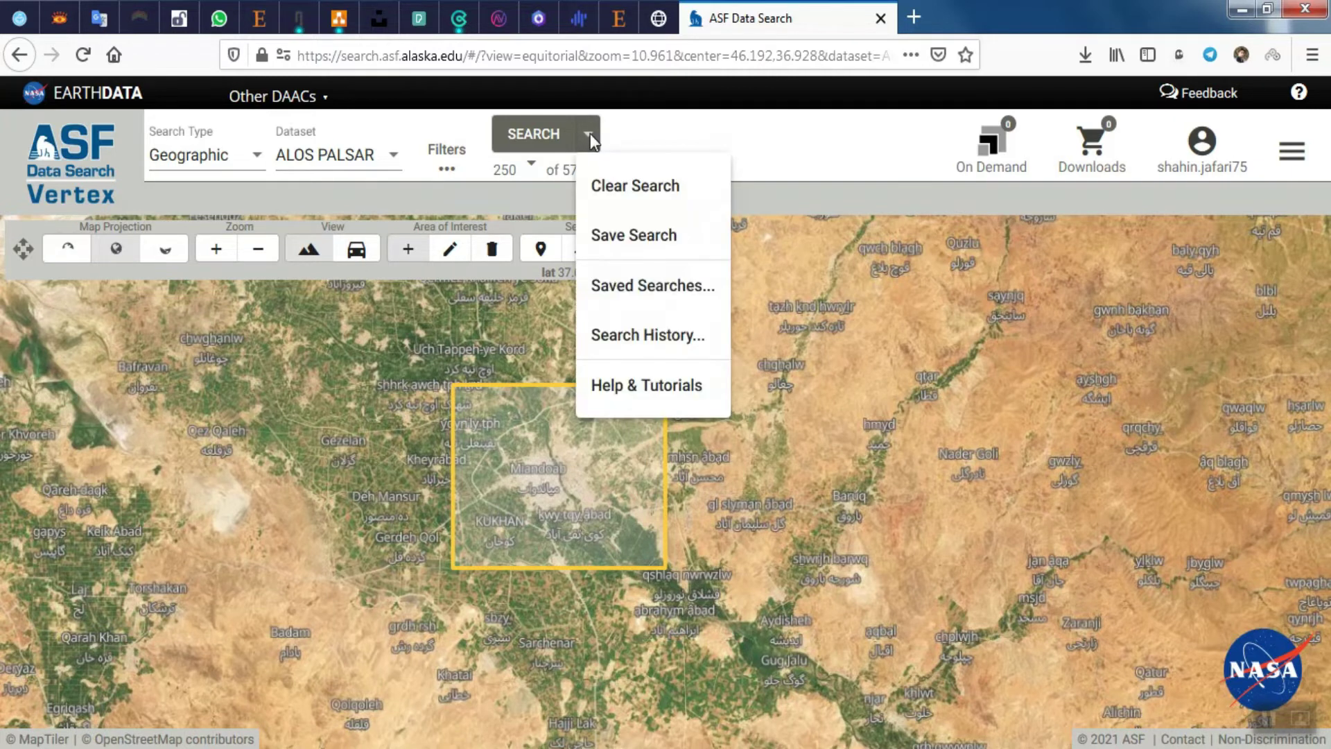
{"action": "left_click", "coordinate": [590, 137]}
{"action": "left_click", "coordinate": [541, 136]}
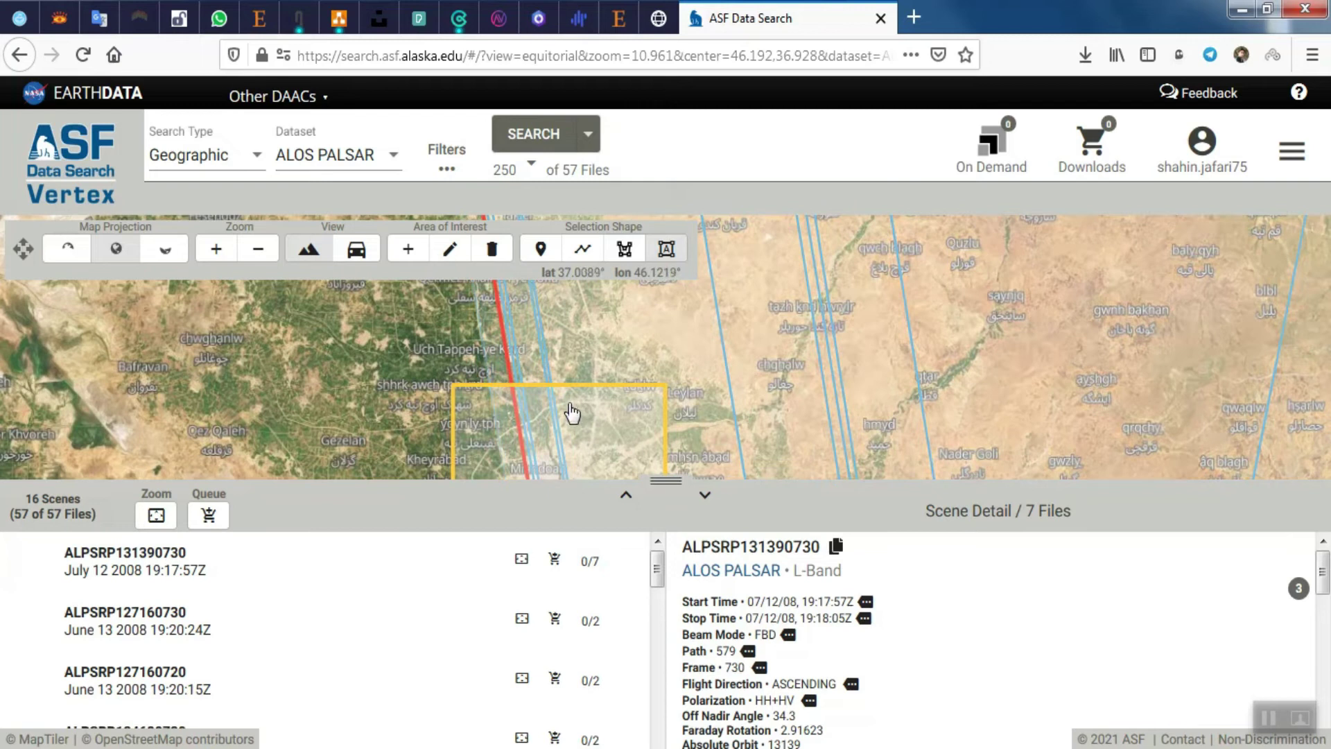
- Examine the scene footprints around the area of interest and look through the list of matching scenes
{"action": "scroll", "coordinate": [572, 411], "scroll_direction": "down", "scroll_amount": 1}
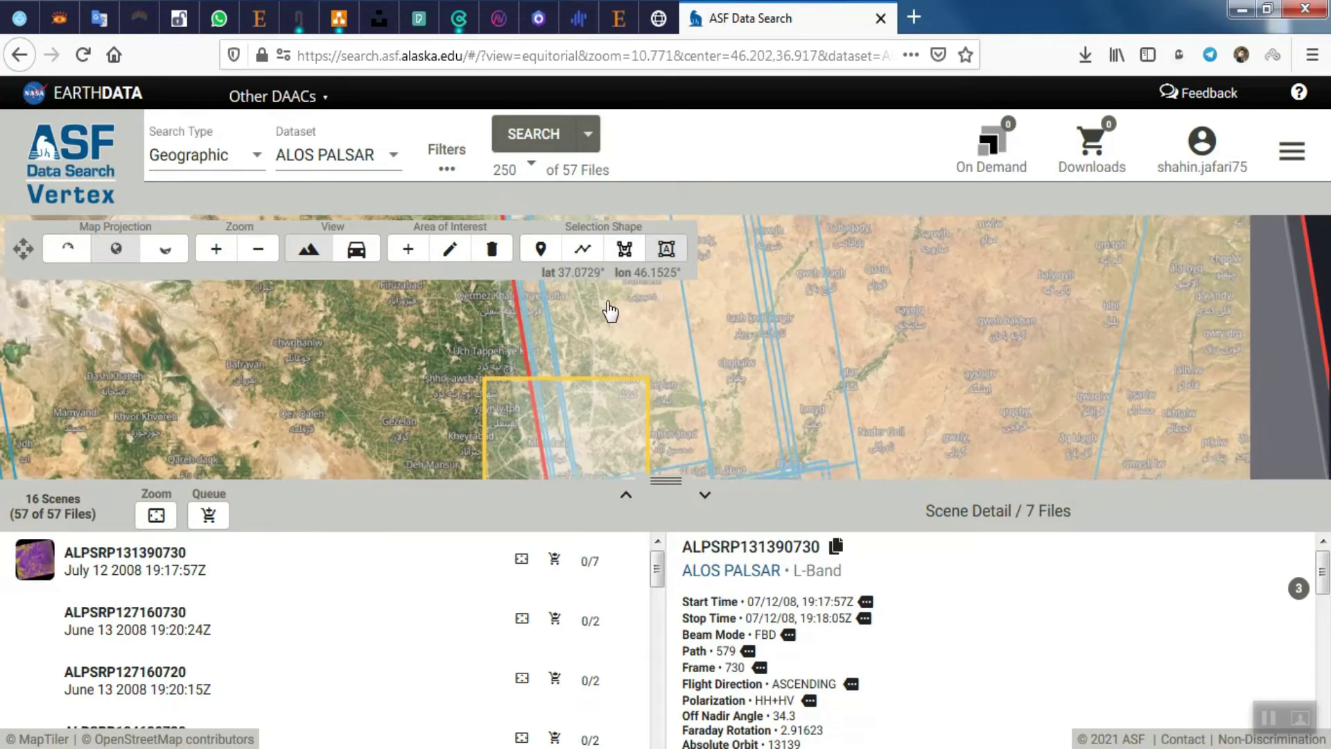
{"action": "scroll", "coordinate": [608, 310], "scroll_direction": "down", "scroll_amount": 1}
{"action": "scroll", "coordinate": [609, 310], "scroll_direction": "down", "scroll_amount": 1}
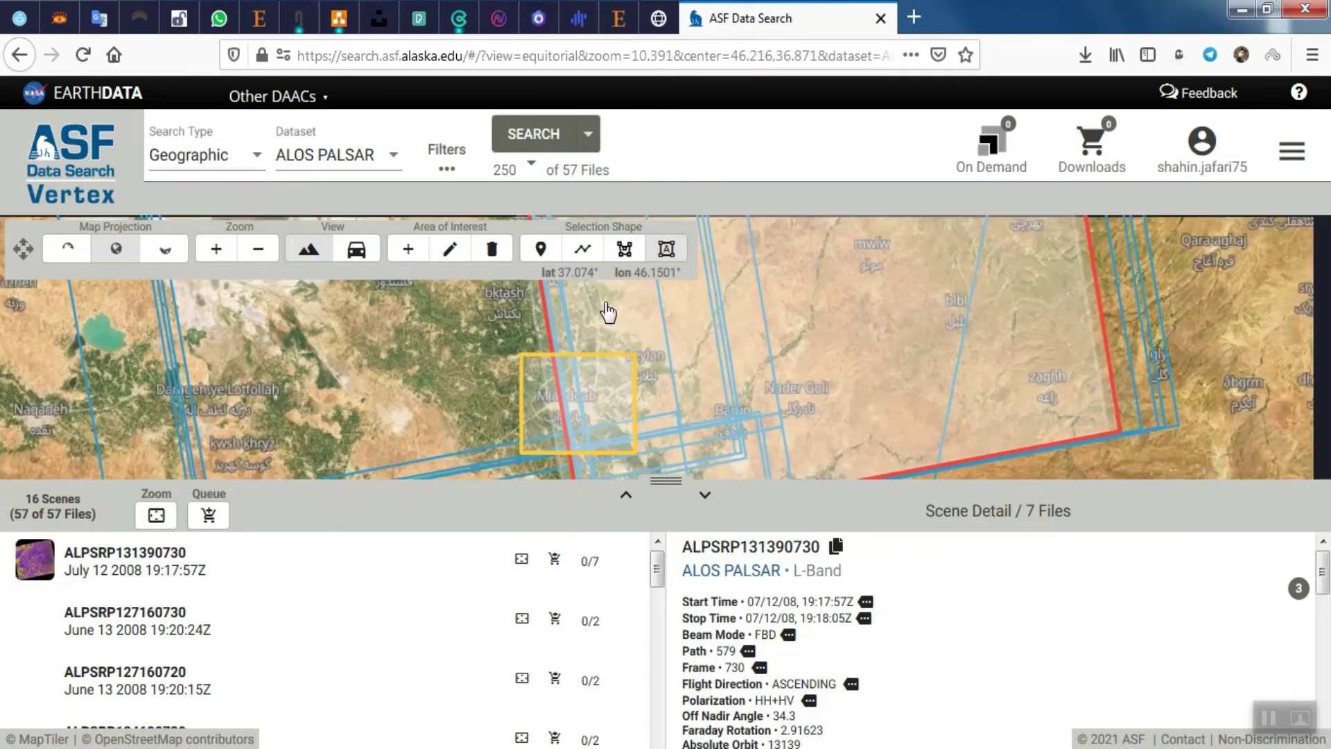
{"action": "scroll", "coordinate": [608, 310], "scroll_direction": "down", "scroll_amount": 1}
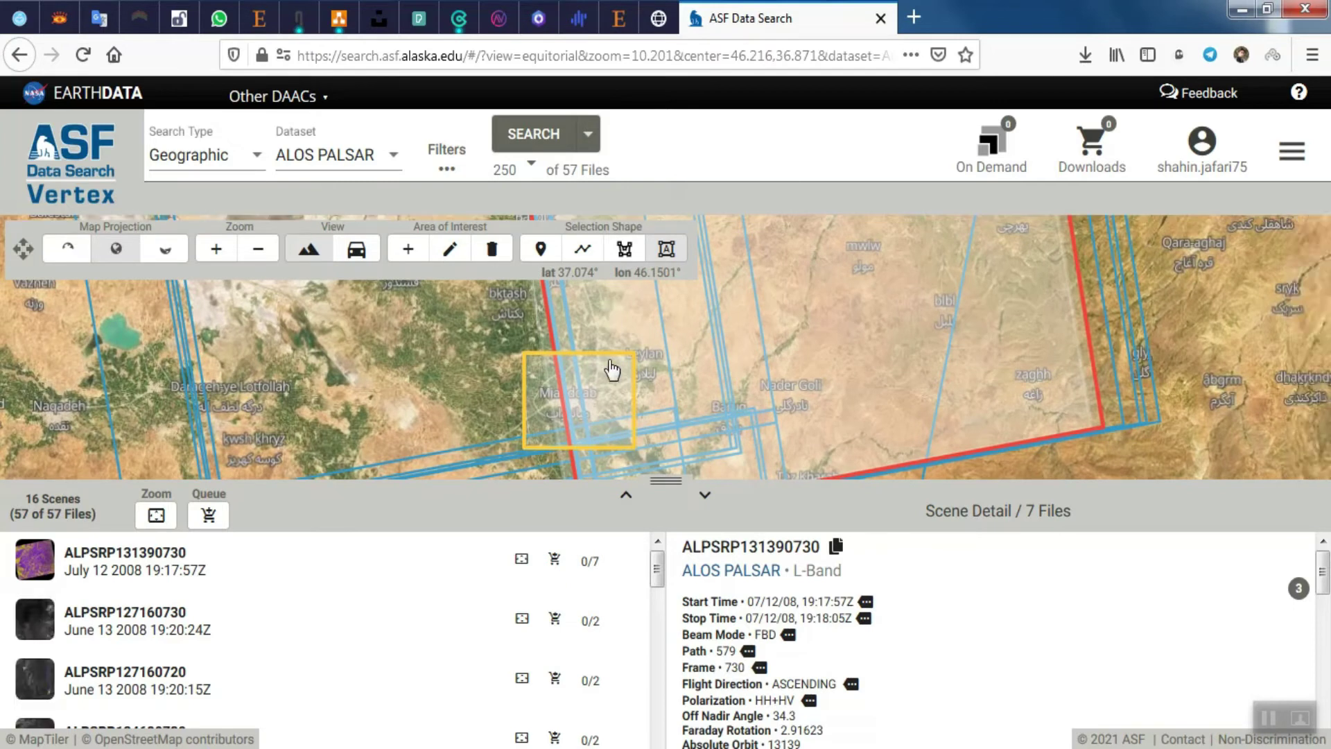
{"action": "scroll", "coordinate": [593, 433], "scroll_direction": "down", "scroll_amount": 1}
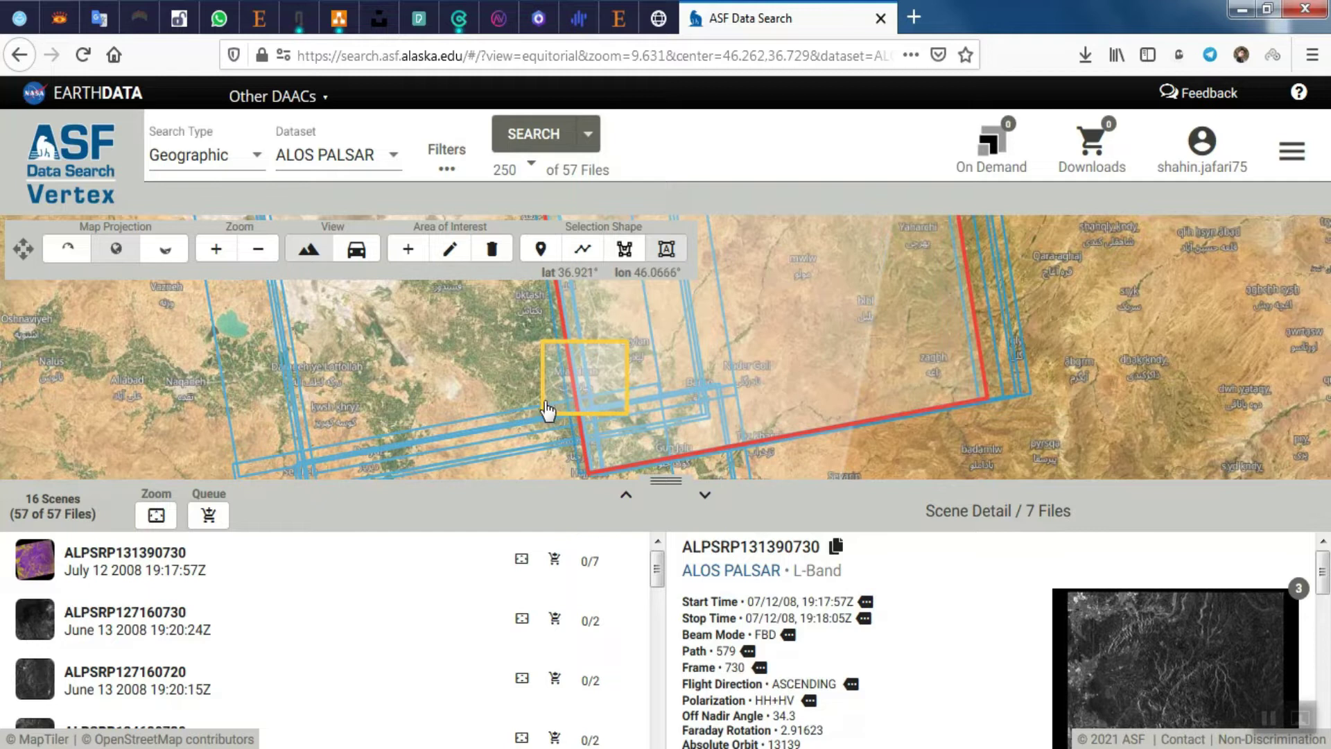
{"action": "scroll", "coordinate": [468, 409], "scroll_direction": "up", "scroll_amount": 1}
{"action": "scroll", "coordinate": [468, 406], "scroll_direction": "down", "scroll_amount": 3}
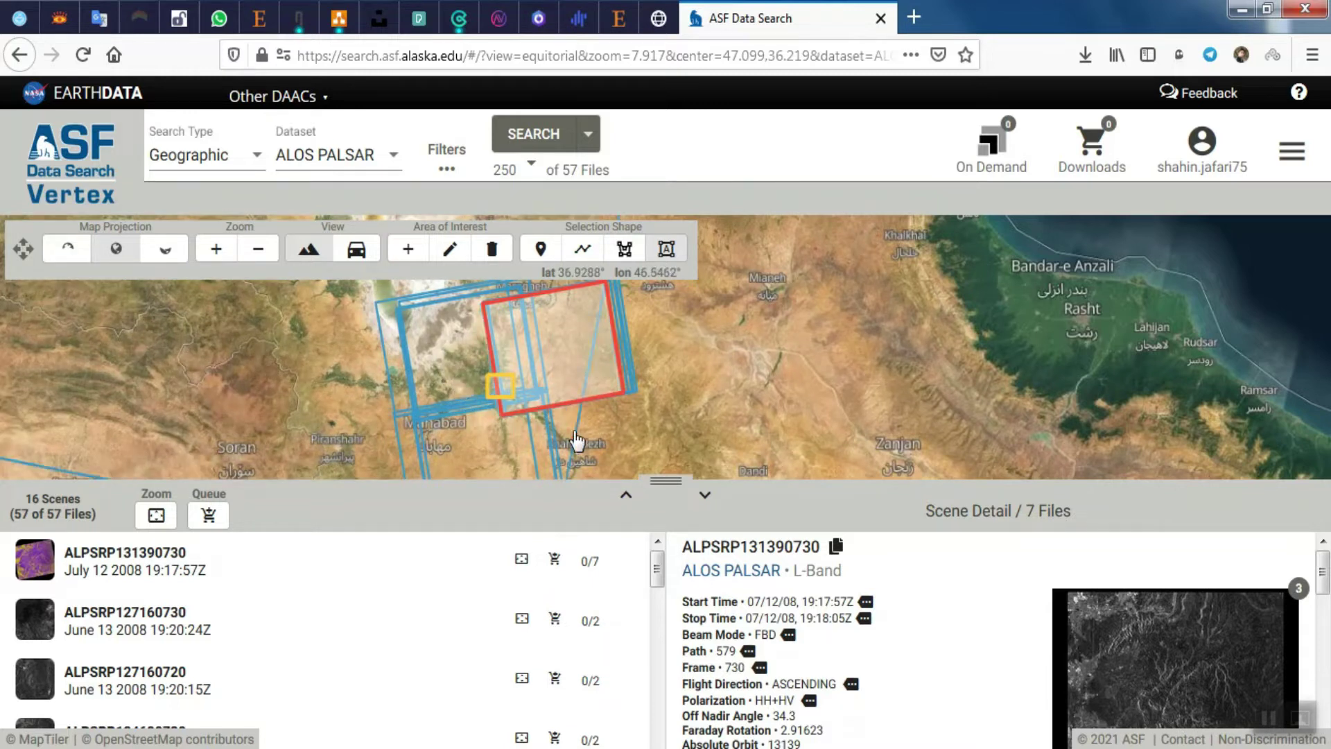
{"action": "scroll", "coordinate": [585, 624], "scroll_direction": "down", "scroll_amount": 9}
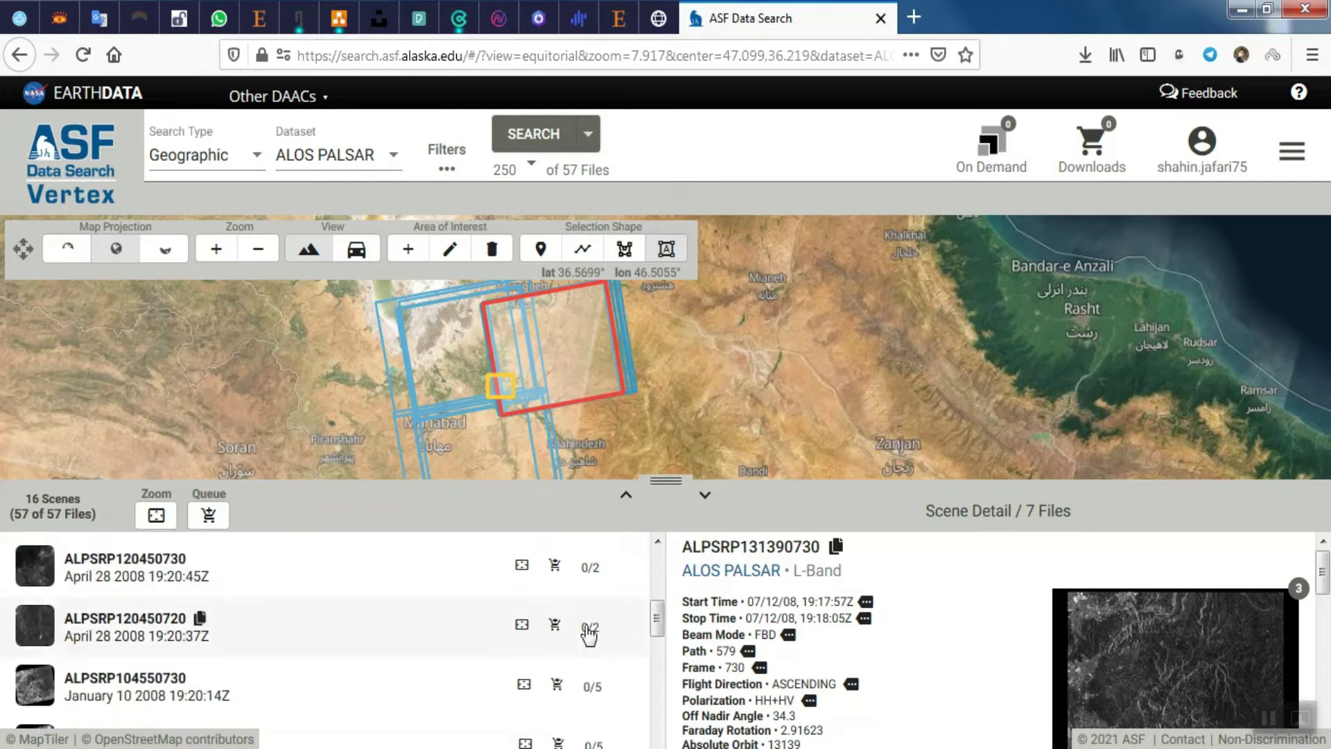
{"action": "scroll", "coordinate": [588, 635], "scroll_direction": "down", "scroll_amount": 2}
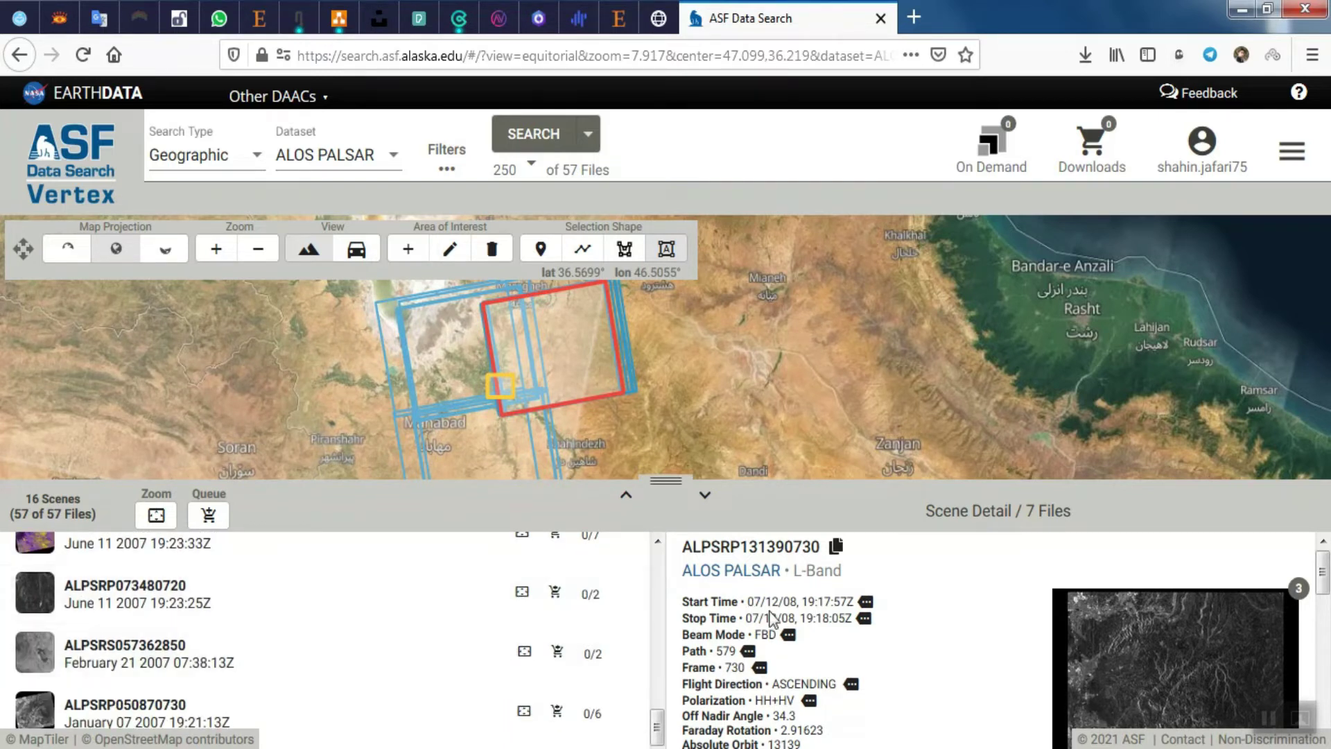
- Look through the downloadable files of scene ALPSRP131390730, from the Level 1.1 image to the terrain-corrected products
{"action": "scroll", "coordinate": [816, 609], "scroll_direction": "down", "scroll_amount": 4}
{"action": "scroll", "coordinate": [823, 619], "scroll_direction": "down", "scroll_amount": 2}
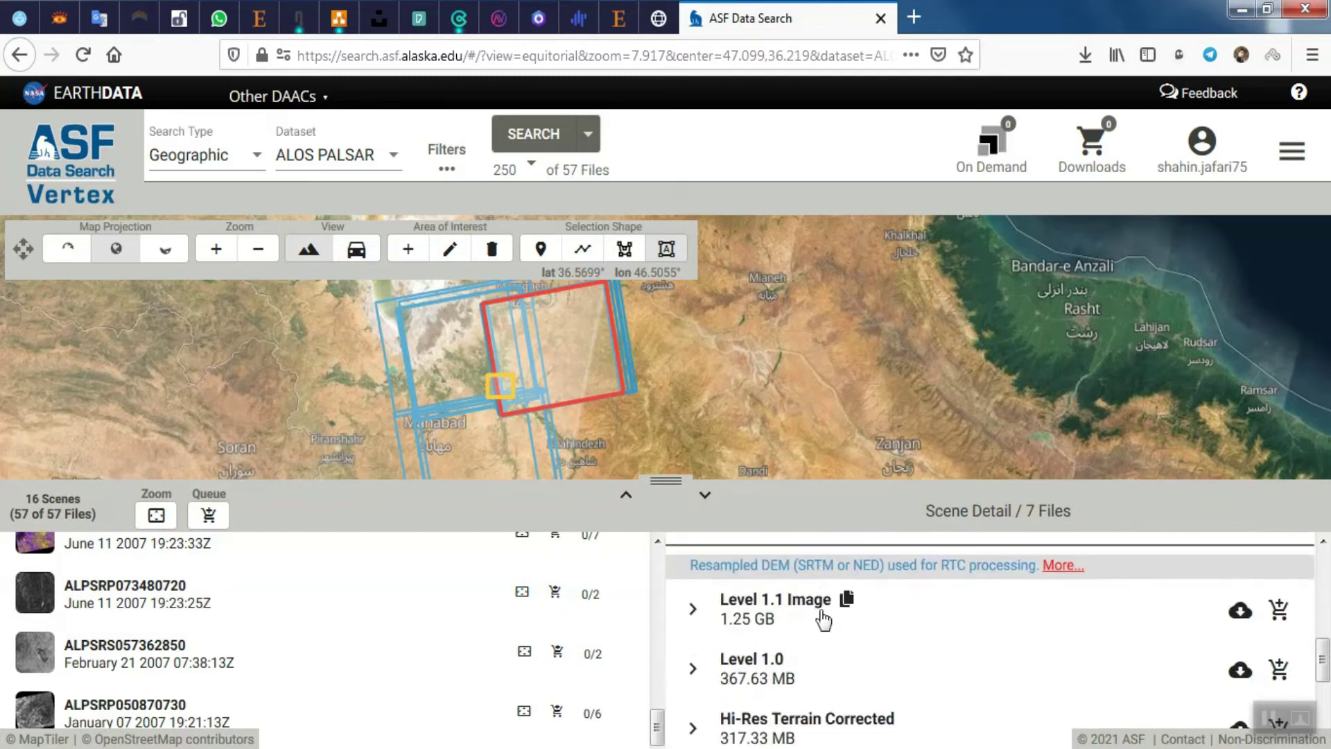
{"action": "scroll", "coordinate": [809, 621], "scroll_direction": "down", "scroll_amount": 4}
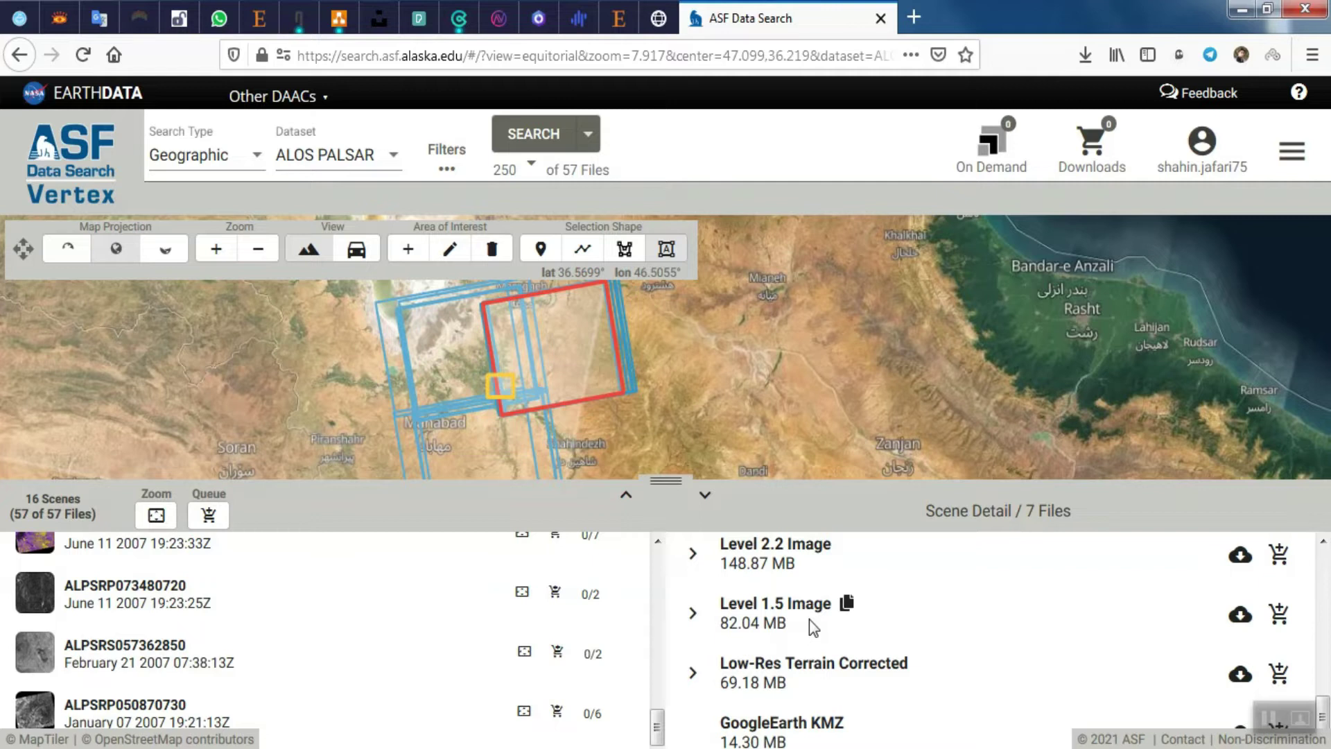
{"action": "scroll", "coordinate": [811, 614], "scroll_direction": "up", "scroll_amount": 4}
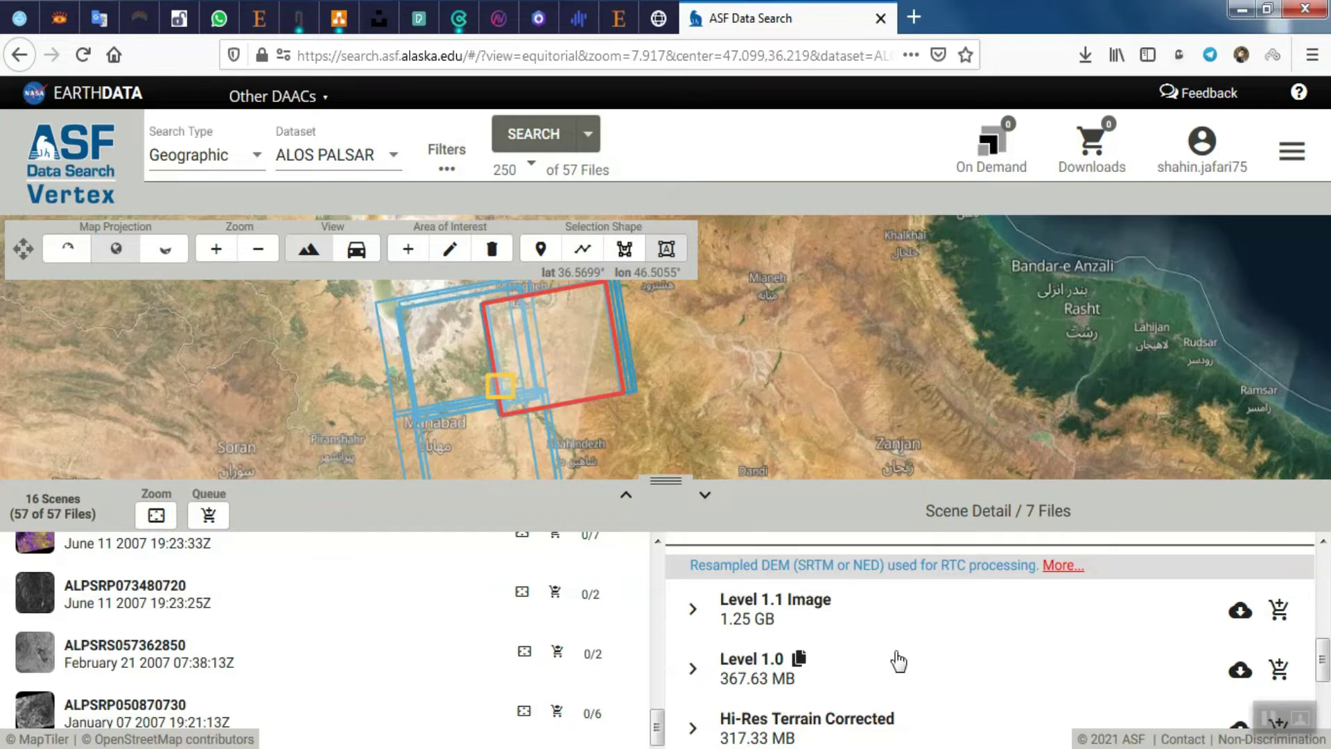
{"action": "scroll", "coordinate": [898, 663], "scroll_direction": "down", "scroll_amount": 2}
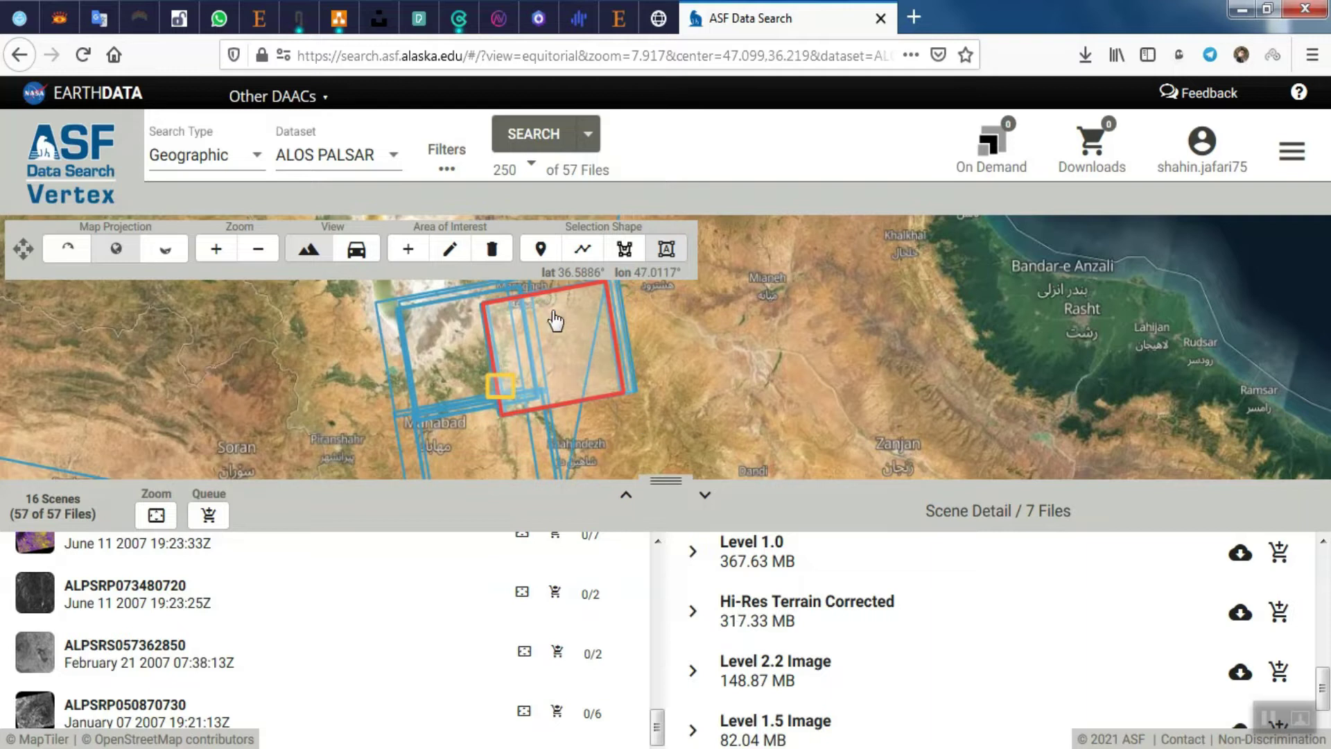
- Switch the search dataset to Sentinel-1 for comparison and return it to ALOS PALSAR
{"action": "left_click", "coordinate": [386, 161]}
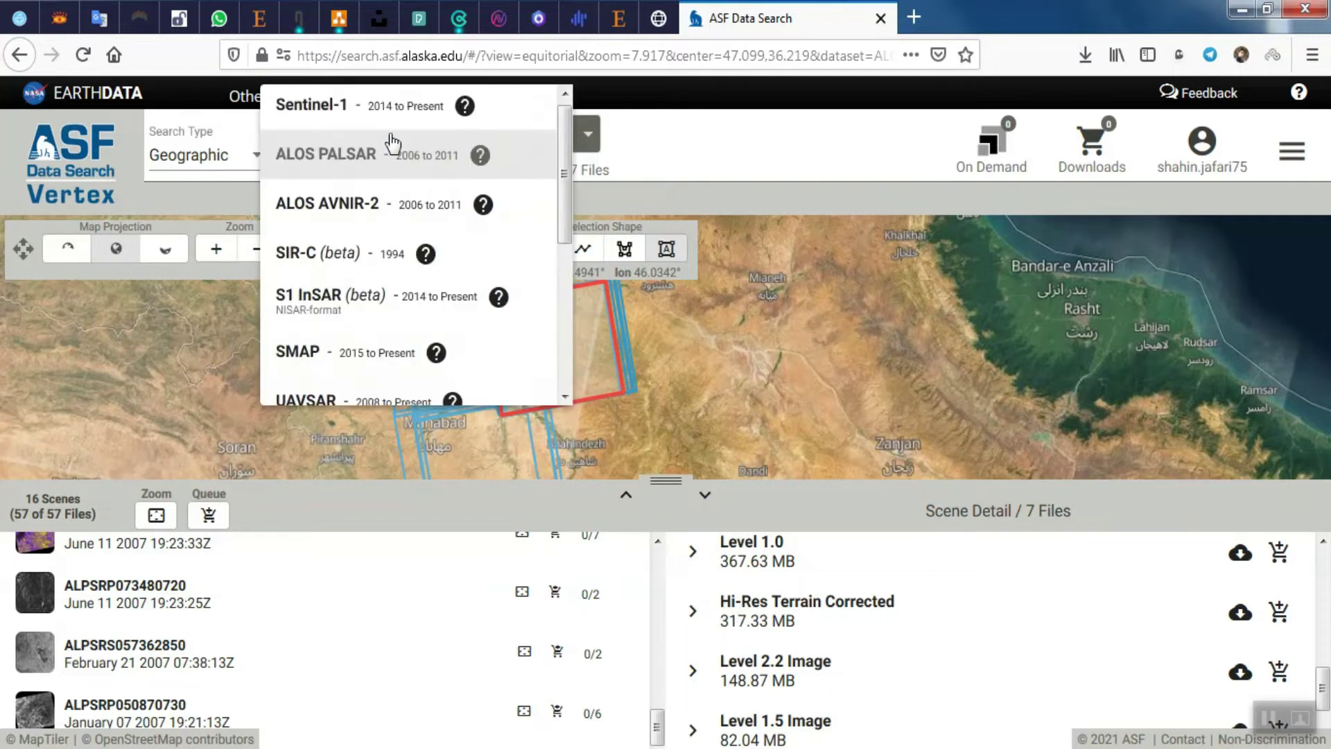
{"action": "left_click", "coordinate": [396, 119]}
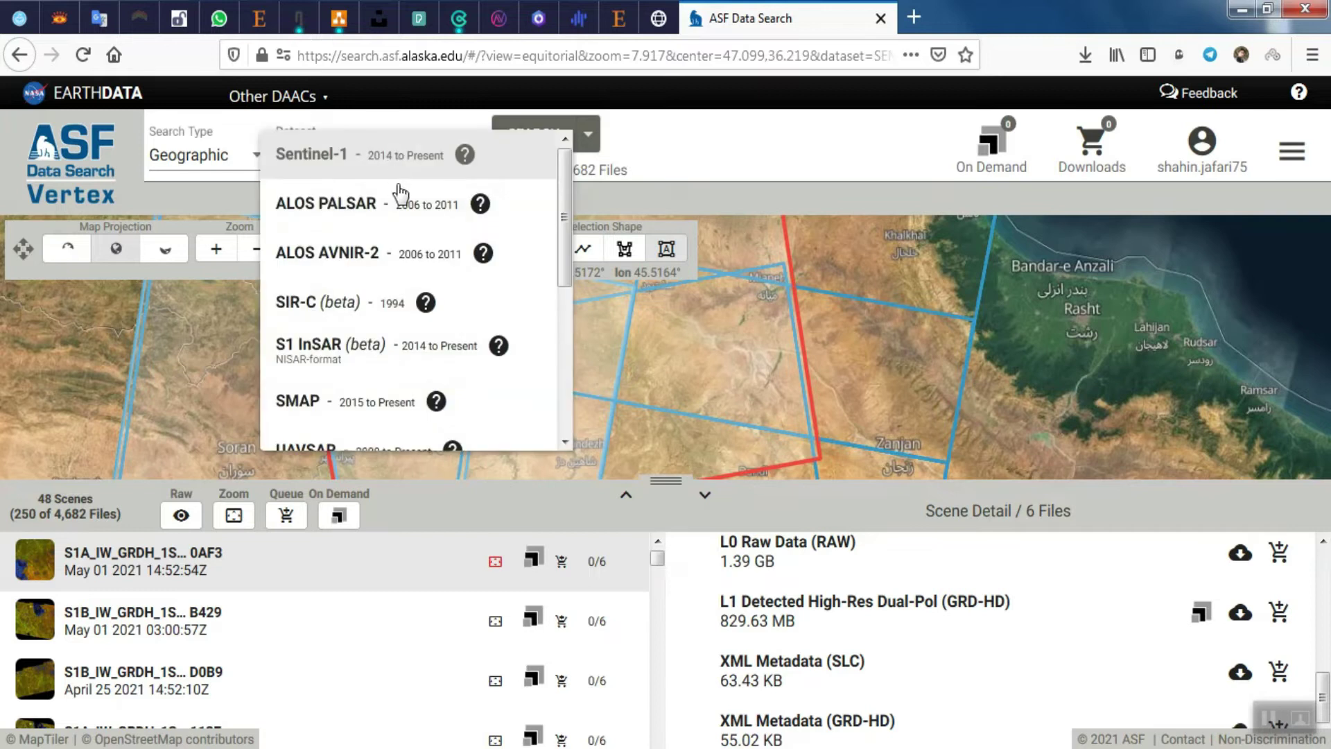
{"action": "left_click", "coordinate": [419, 204]}
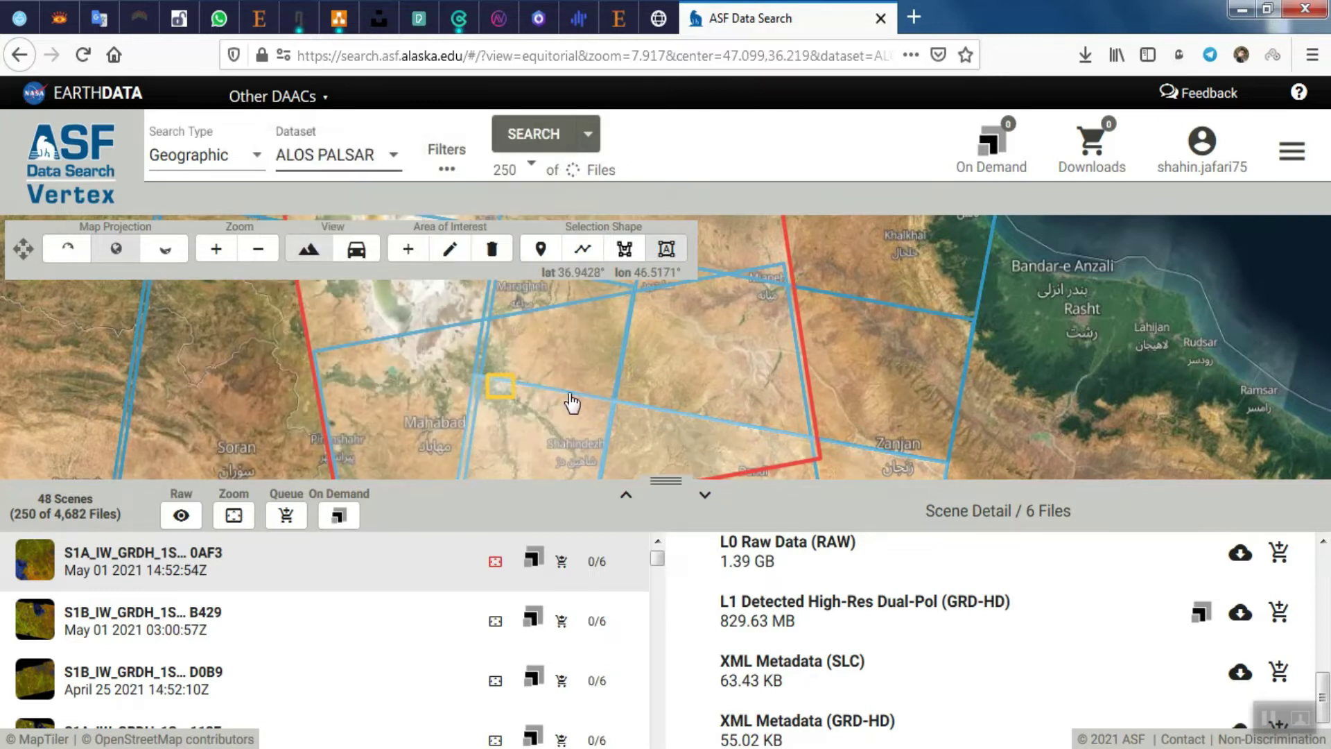
- Download the Hi-Res Terrain Corrected product of scene ALPSRP131390730, saving the zip file, and check its download progress
{"action": "scroll", "coordinate": [571, 394], "scroll_direction": "down", "scroll_amount": 2}
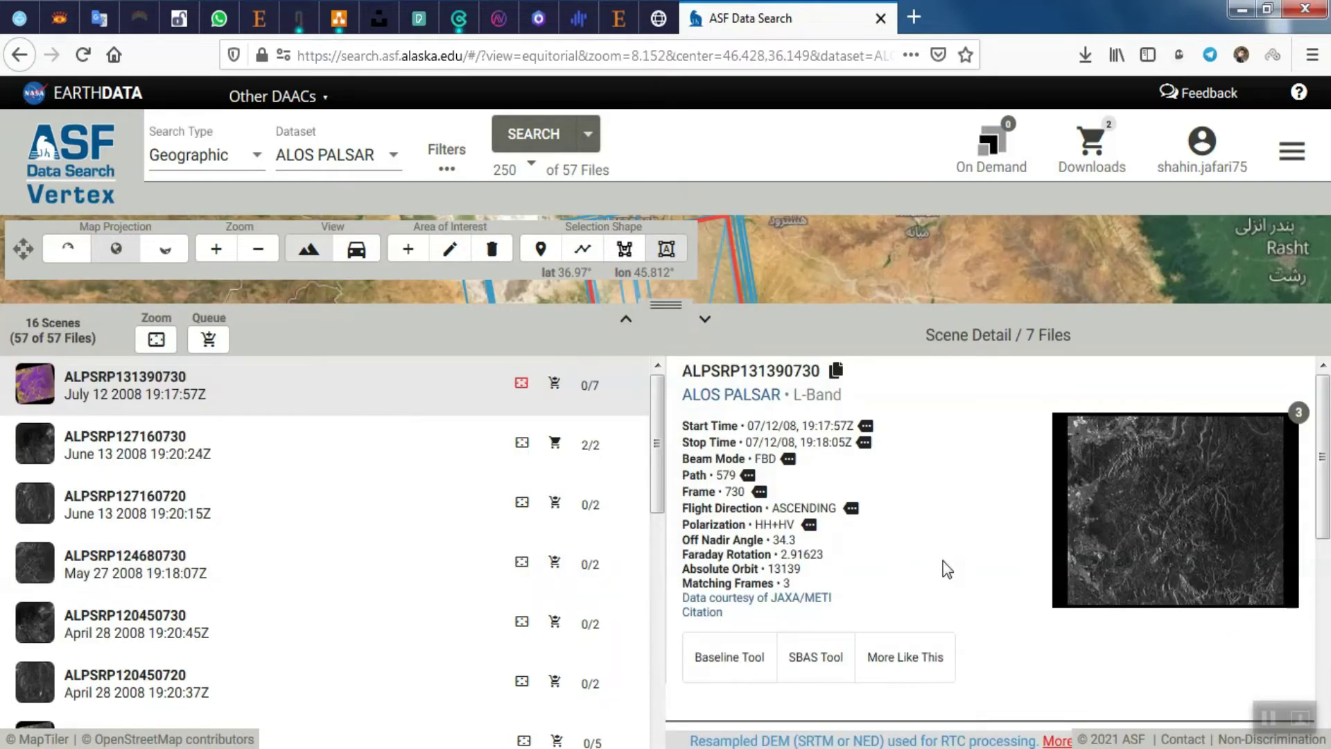
{"action": "scroll", "coordinate": [947, 570], "scroll_direction": "down", "scroll_amount": 3}
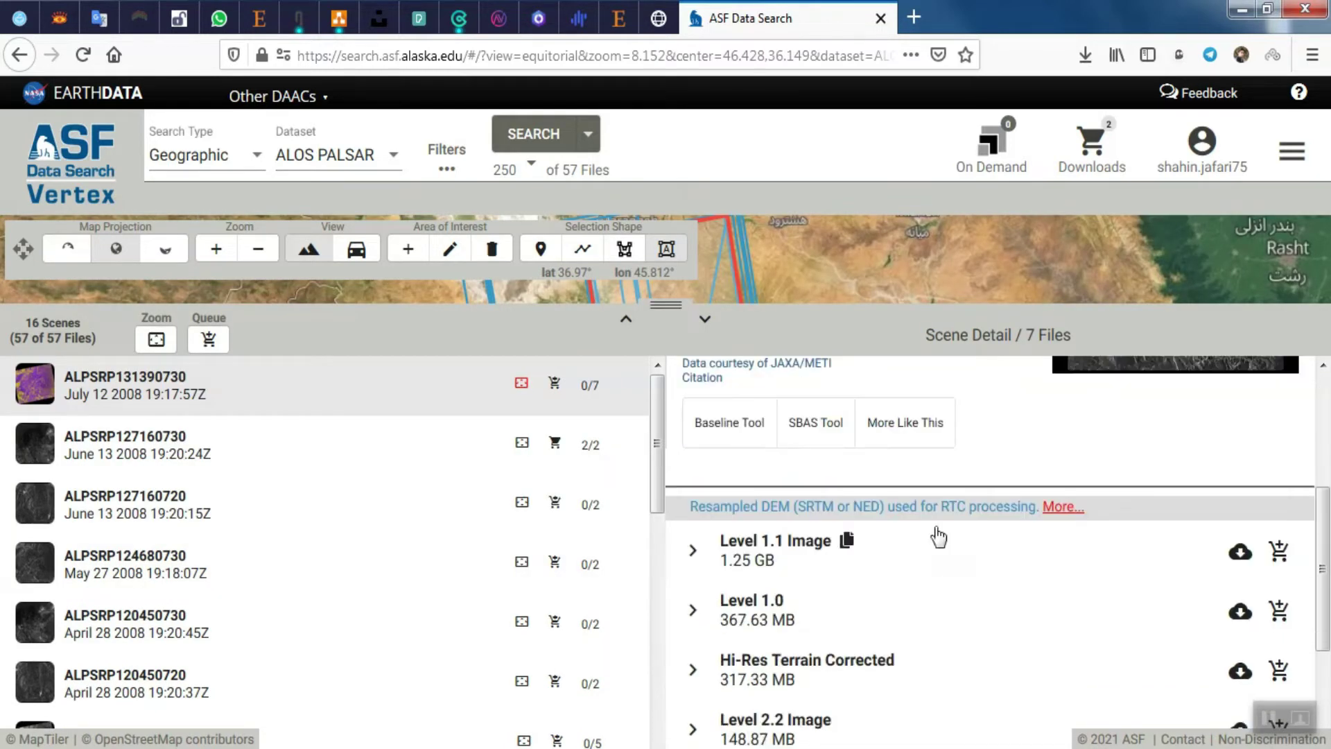
{"action": "mouse_move", "coordinate": [666, 305]}
{"action": "left_mouse_down"}
{"action": "mouse_move", "coordinate": [668, 277]}
{"action": "mouse_move", "coordinate": [667, 554]}
{"action": "mouse_move", "coordinate": [664, 310]}
{"action": "left_mouse_up"}
{"action": "scroll", "coordinate": [915, 503], "scroll_direction": "down", "scroll_amount": 4}
{"action": "scroll", "coordinate": [952, 603], "scroll_direction": "down", "scroll_amount": 2}
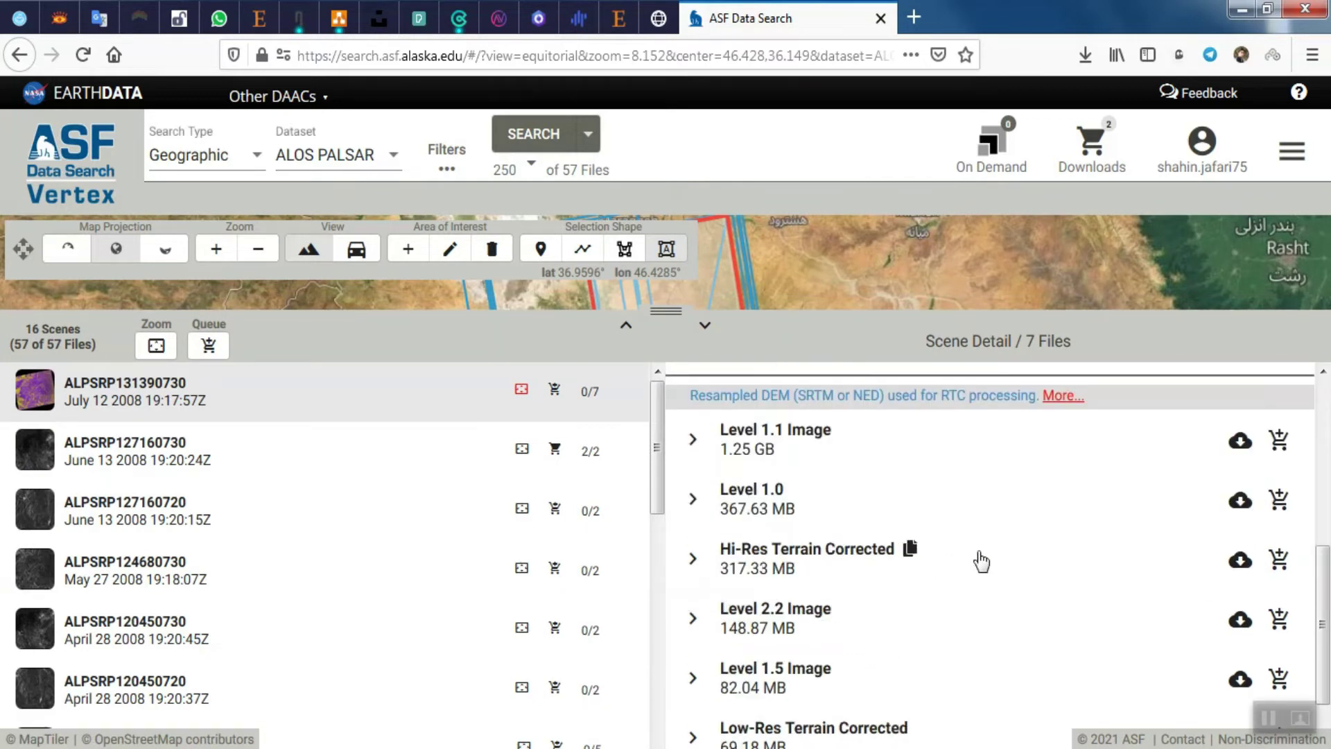
{"action": "left_click", "coordinate": [1240, 562]}
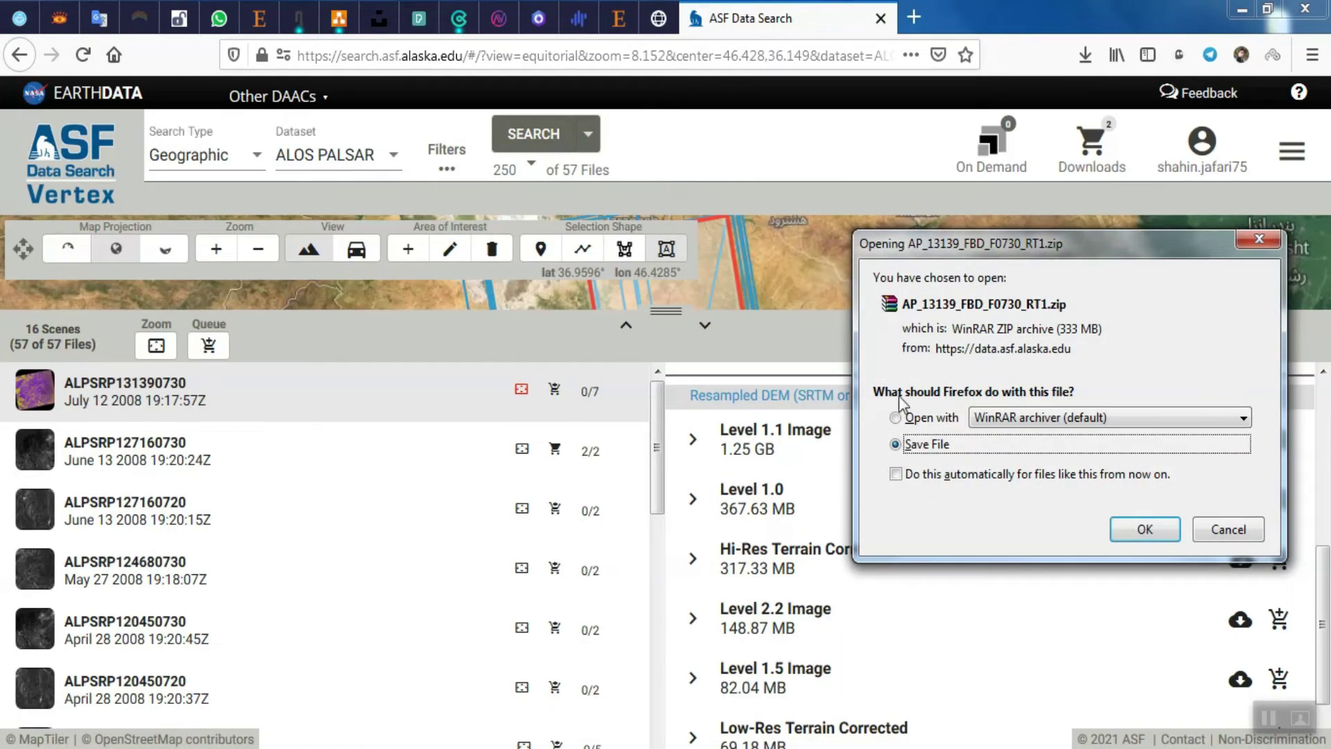
{"action": "left_click", "coordinate": [1154, 525]}
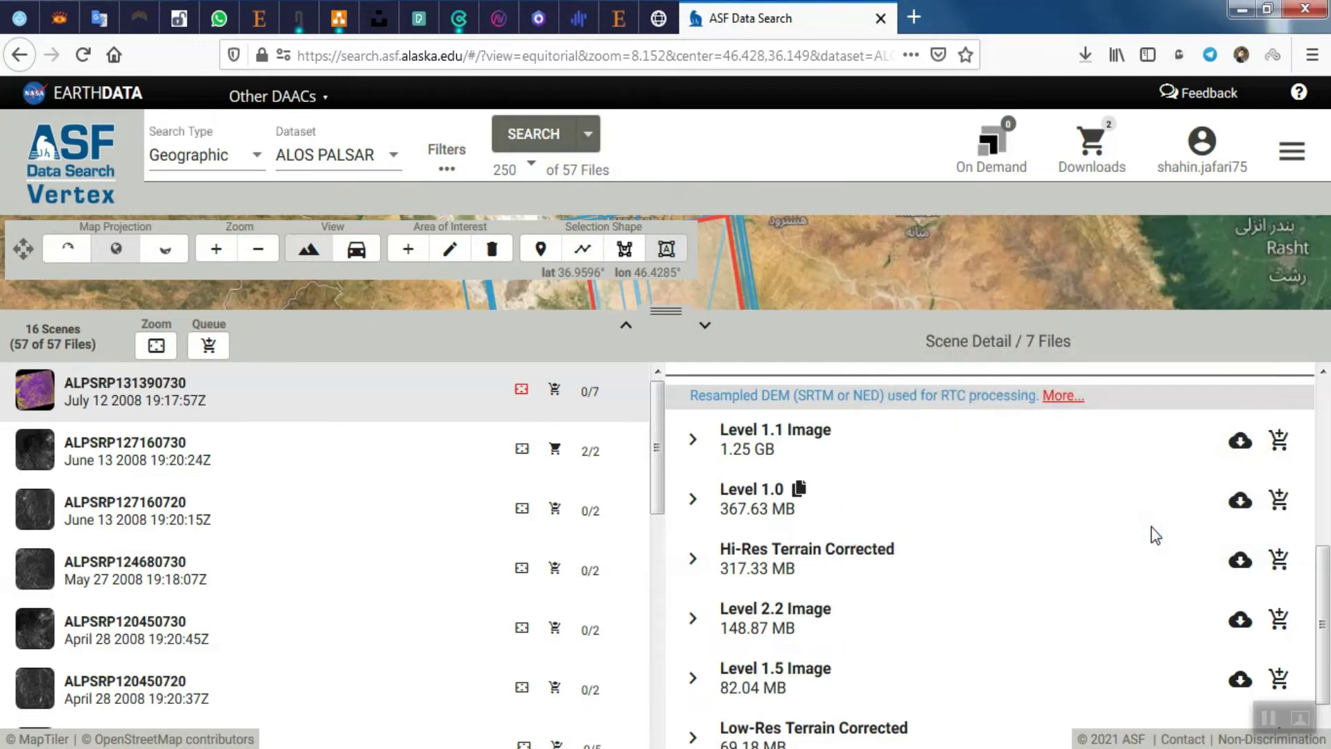
{"action": "left_click_drag", "start_coordinate": [667, 311], "coordinate": [709, 594]}
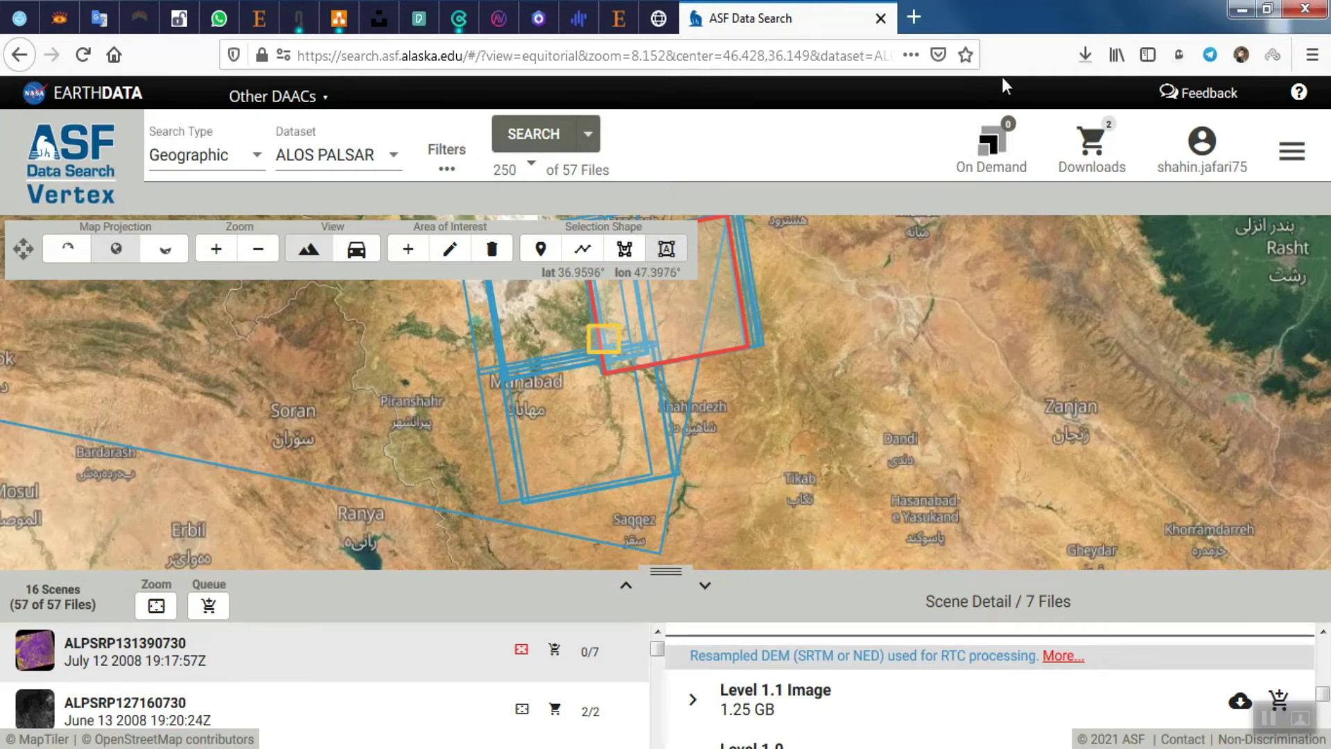
{"action": "left_click", "coordinate": [1085, 55]}
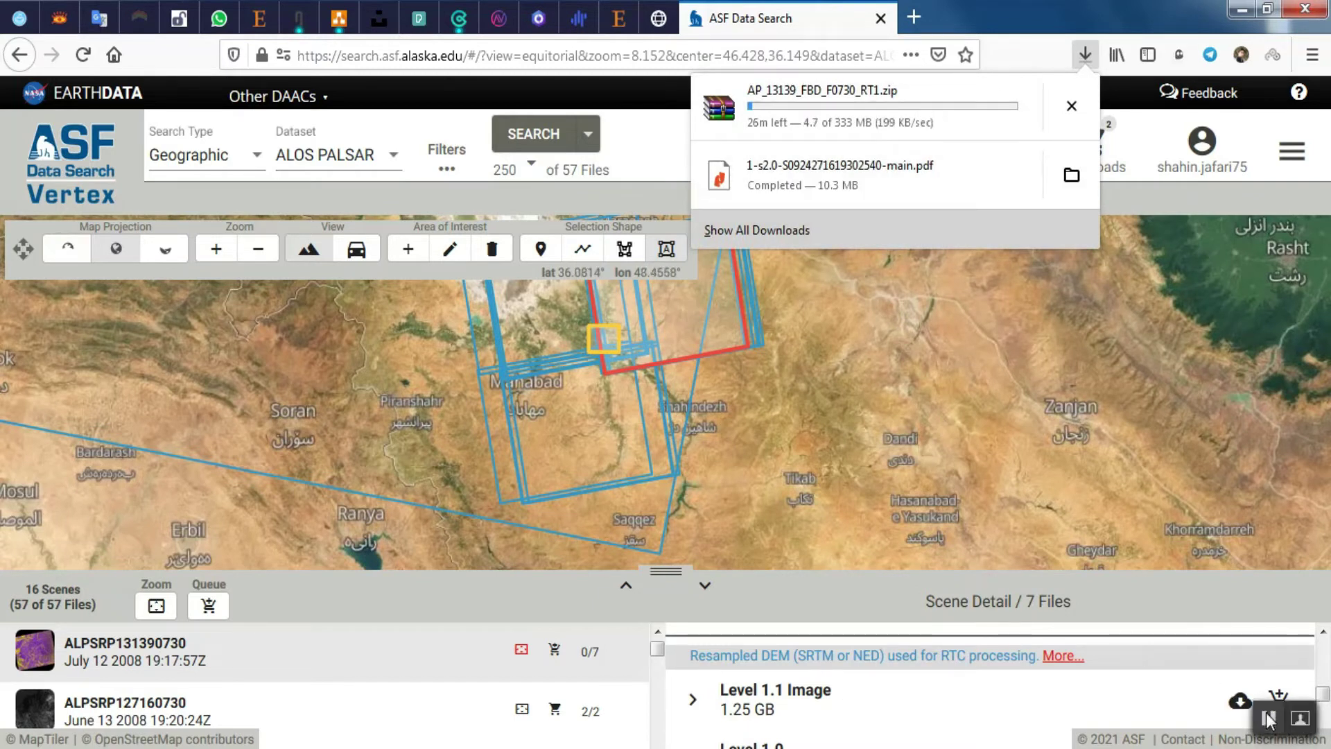
- Switch to ArcMap and add AP_13139_FBD_F0730_RT1.dem.tif from the extracted AP_13139_FBD_F0730_RT1 folder to the map
{"action": "left_click", "coordinate": [788, 426]}
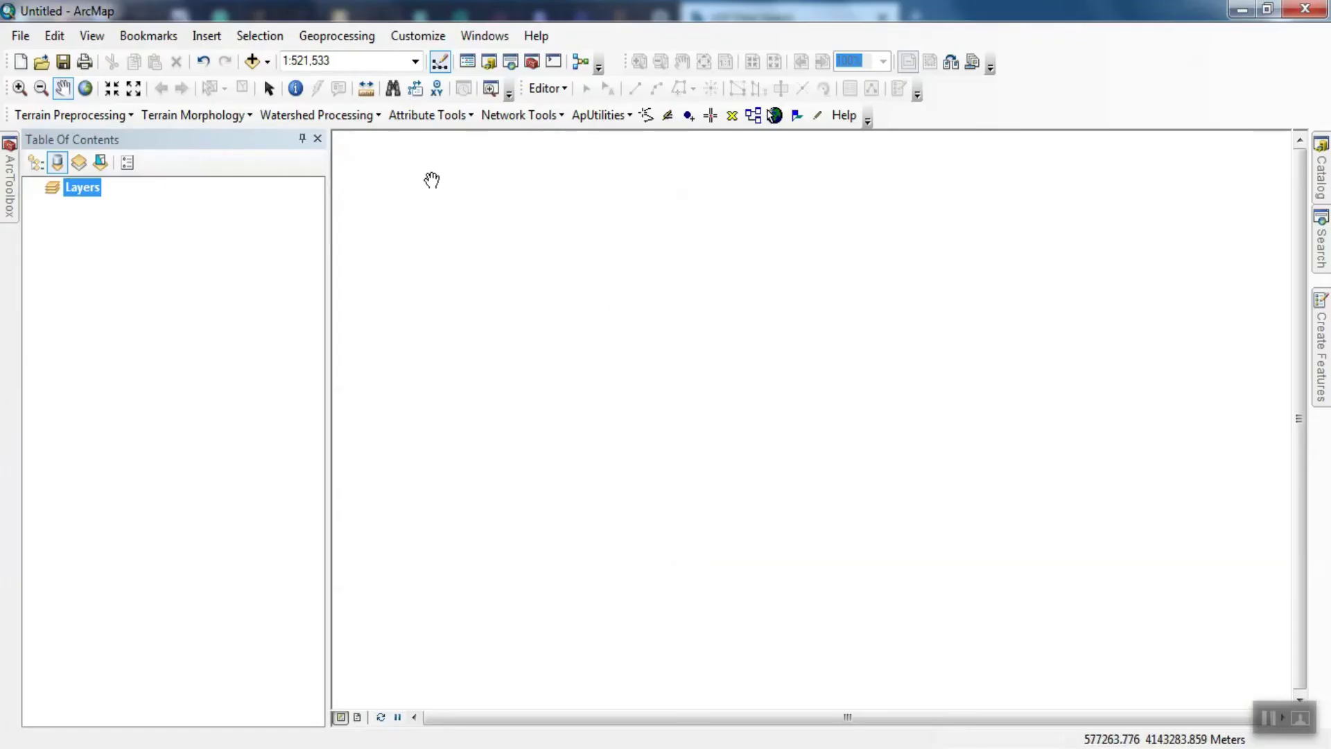
{"action": "left_click", "coordinate": [252, 61]}
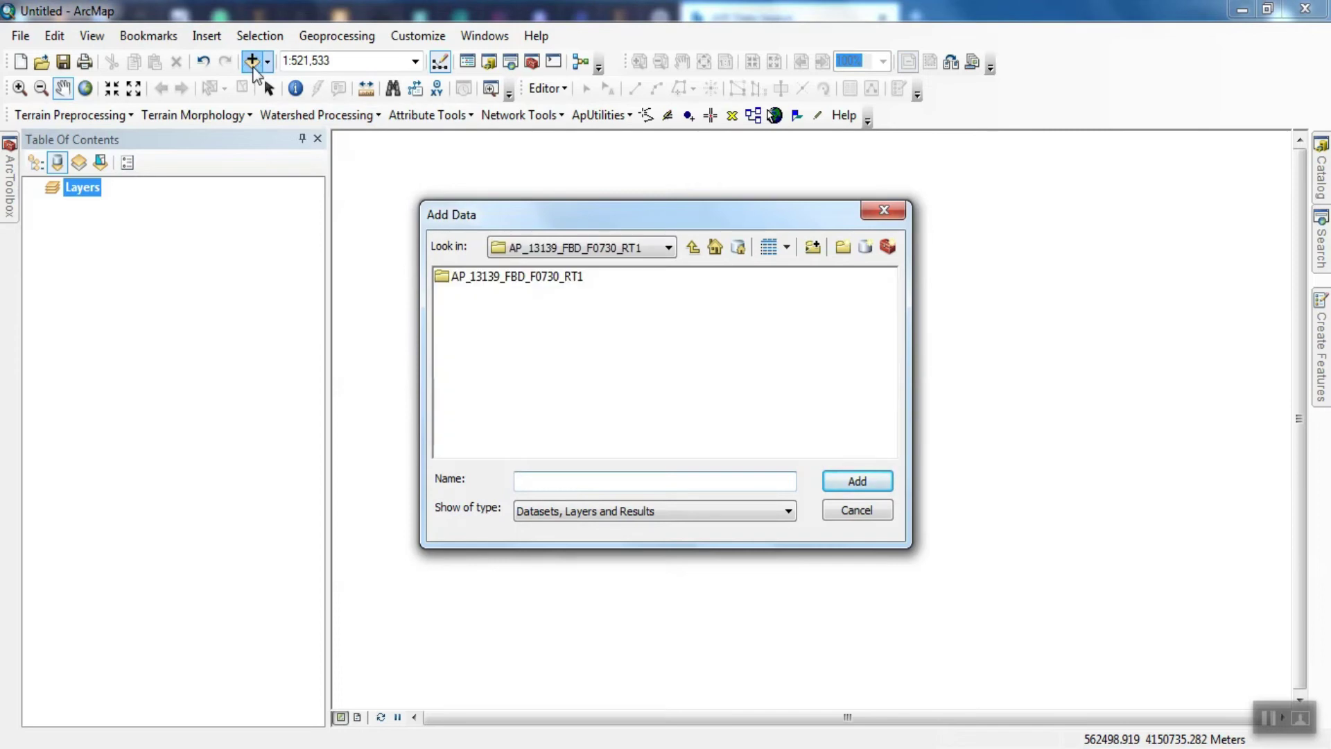
{"action": "left_click", "coordinate": [575, 281]}
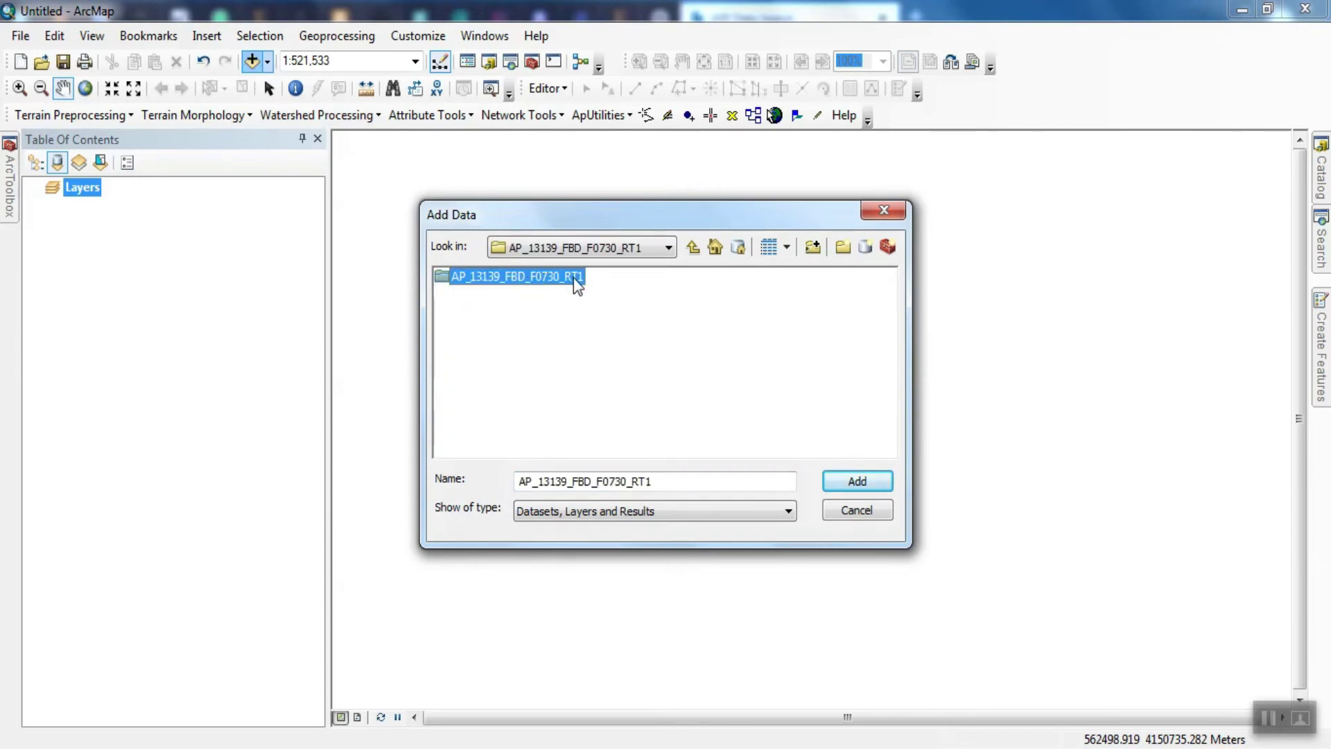
{"action": "double_click", "coordinate": [530, 281]}
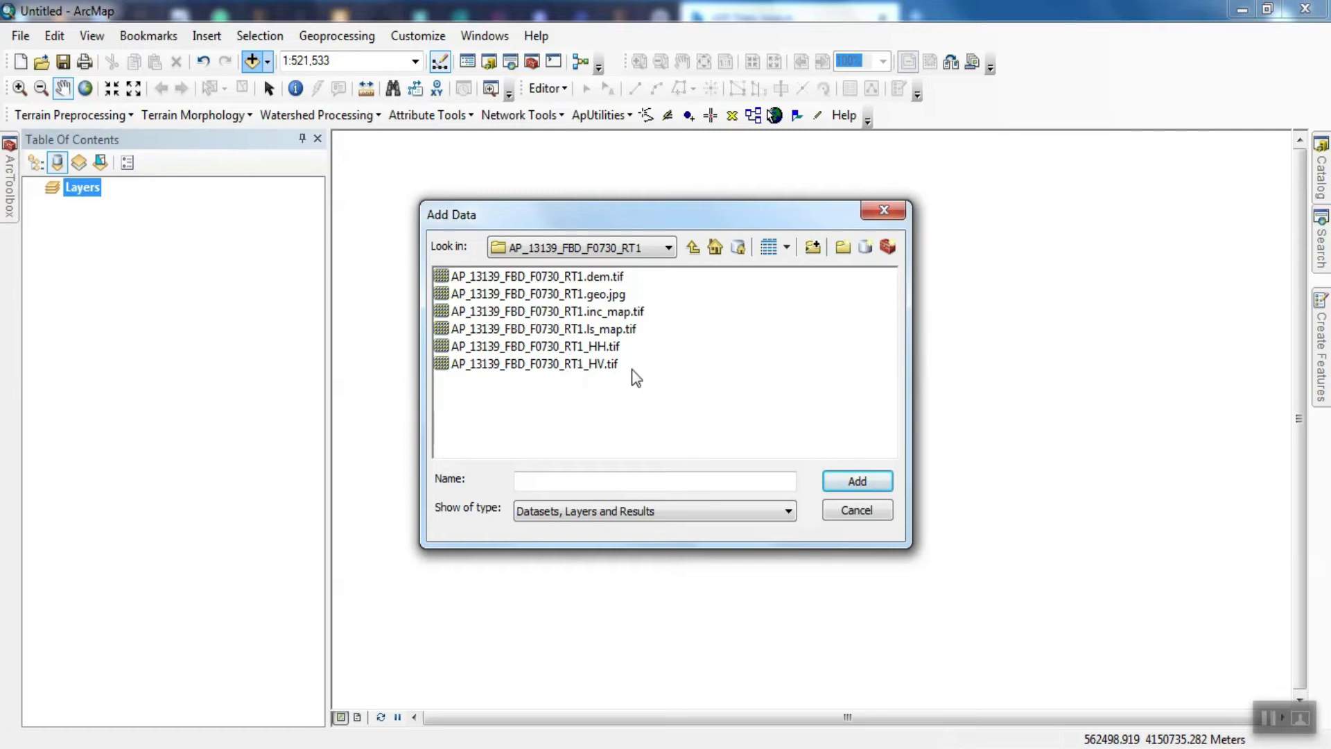
{"action": "left_click", "coordinate": [606, 279]}
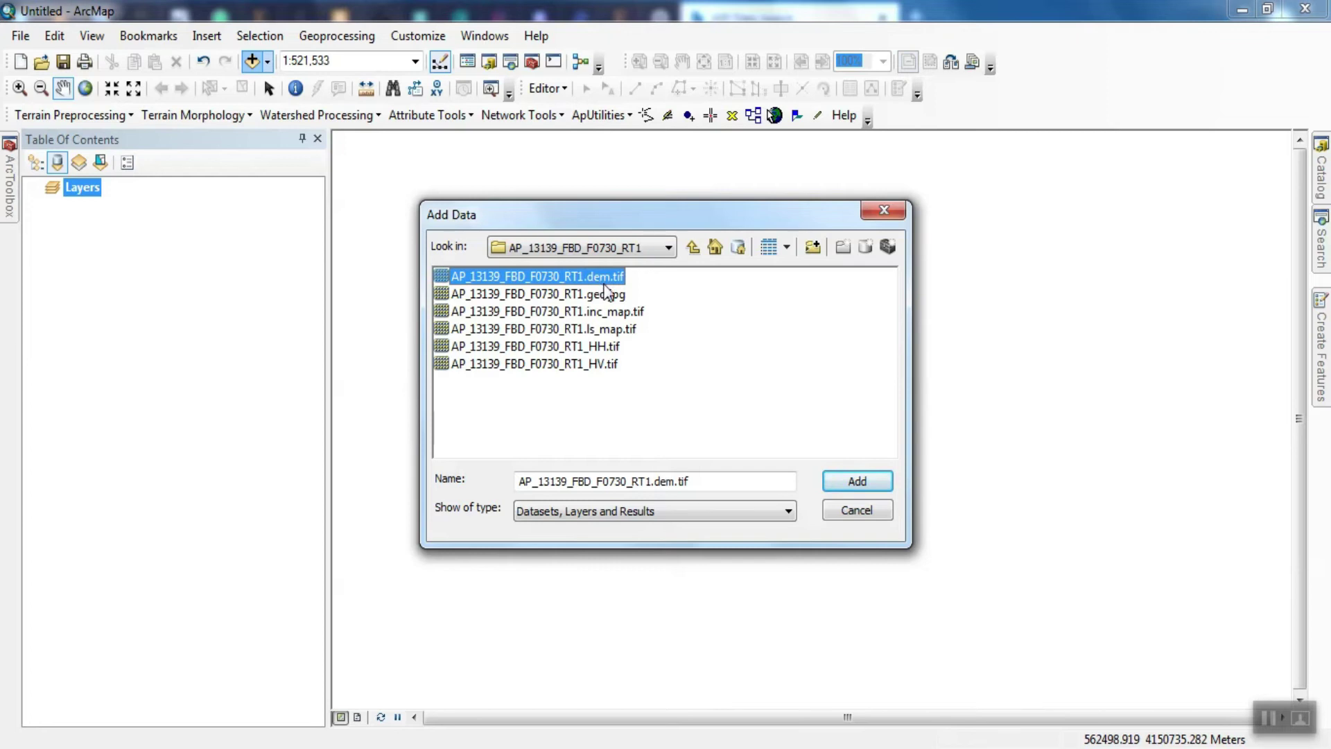
{"action": "left_click", "coordinate": [841, 486]}
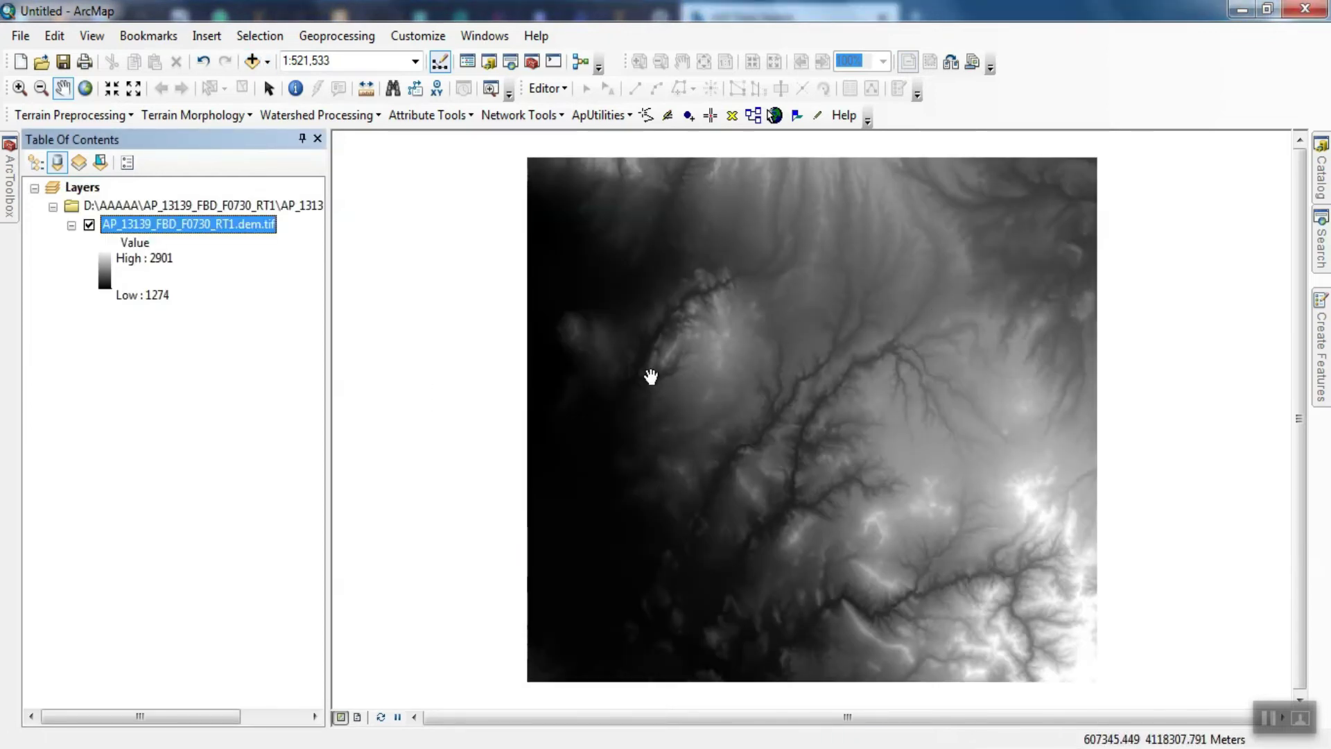
- Identify the DEM's pixel values at a dark low area, a mid-grey area and a bright high area
{"action": "left_click_drag", "start_coordinate": [740, 455], "coordinate": [731, 446]}
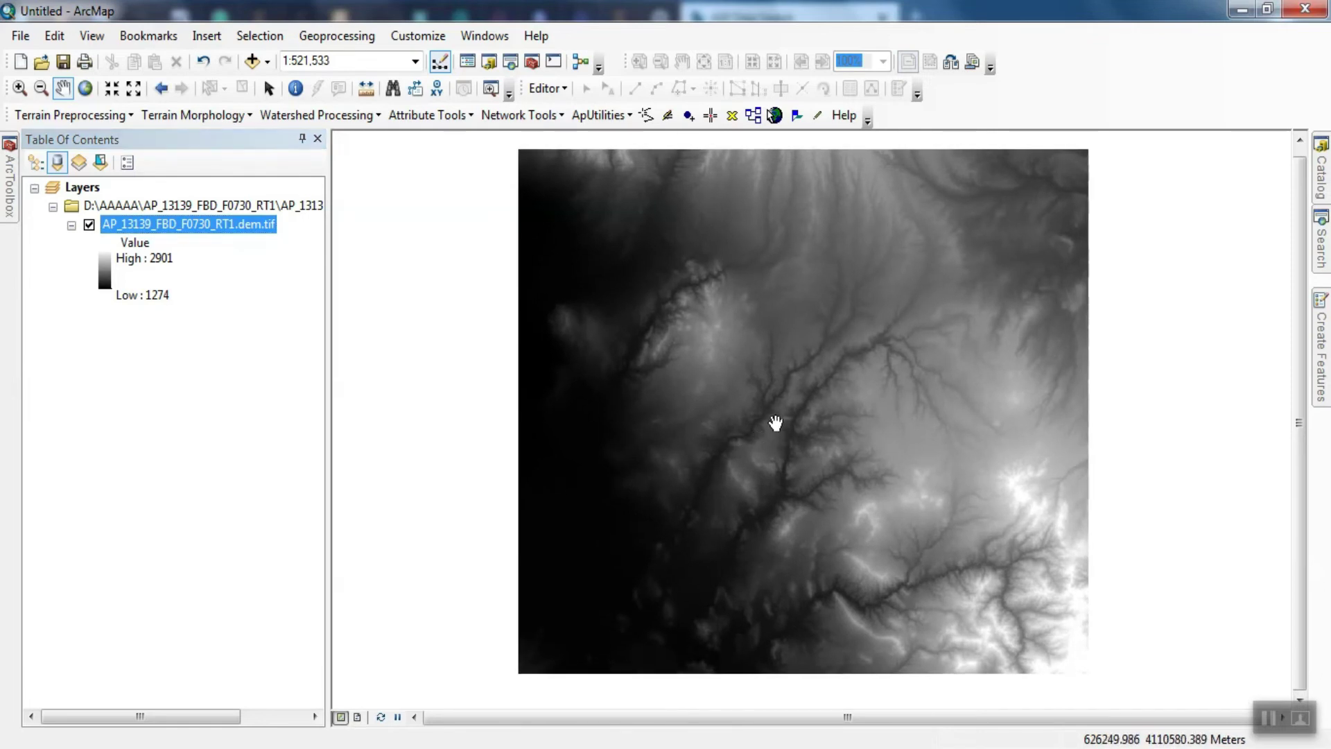
{"action": "left_click", "coordinate": [297, 90]}
{"action": "left_click", "coordinate": [601, 423]}
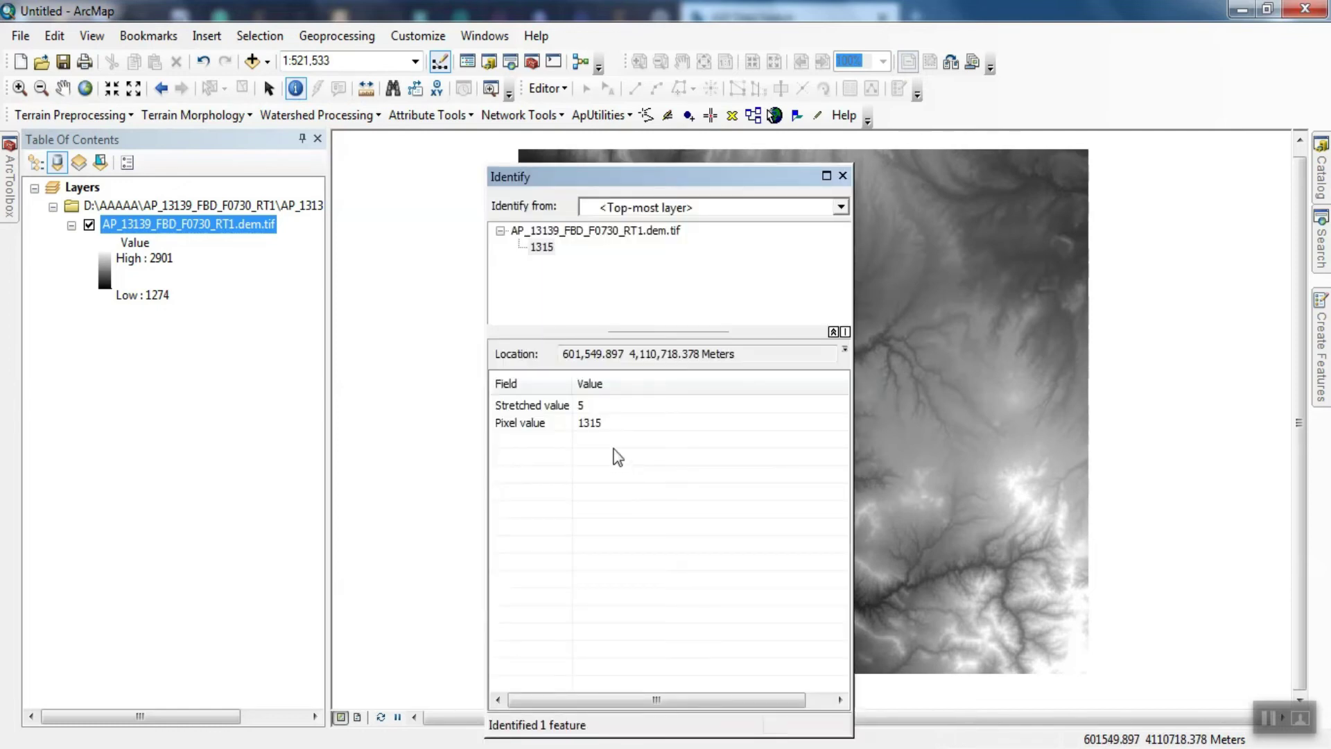
{"action": "left_click", "coordinate": [943, 371]}
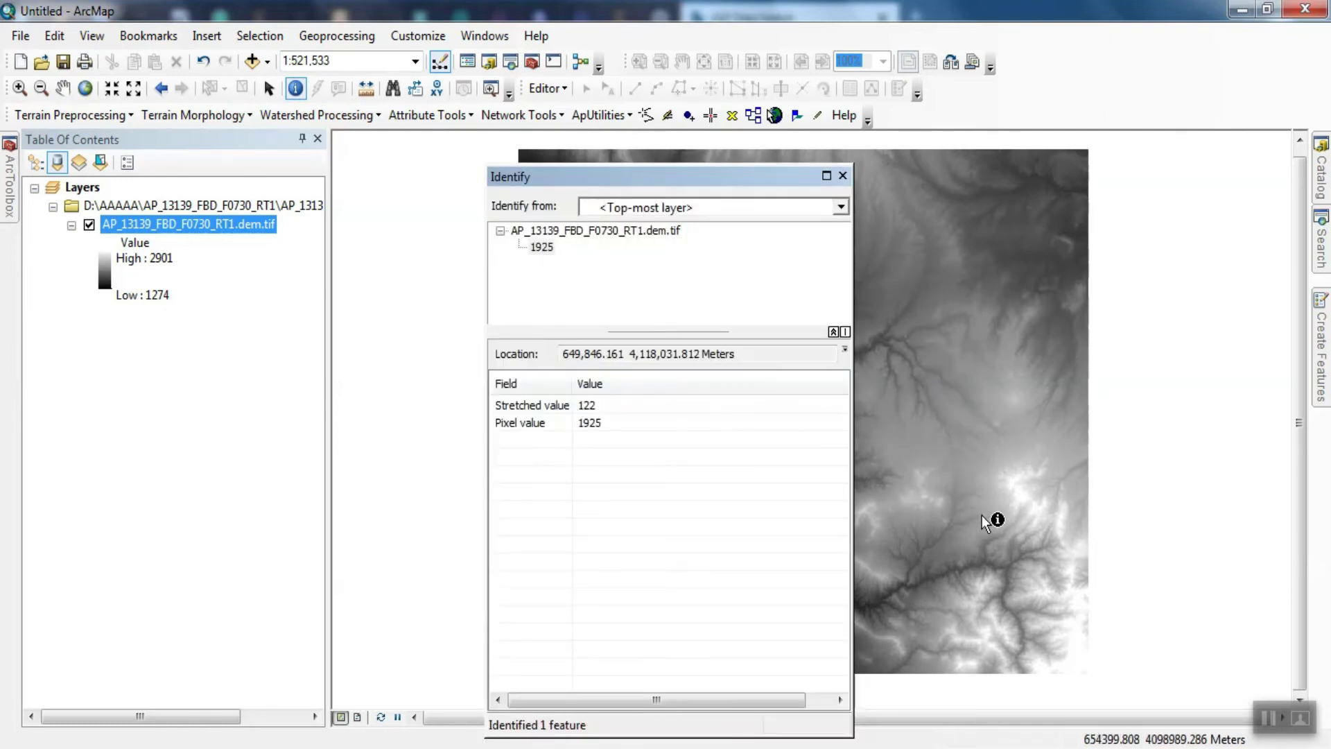
{"action": "left_click", "coordinate": [1020, 497]}
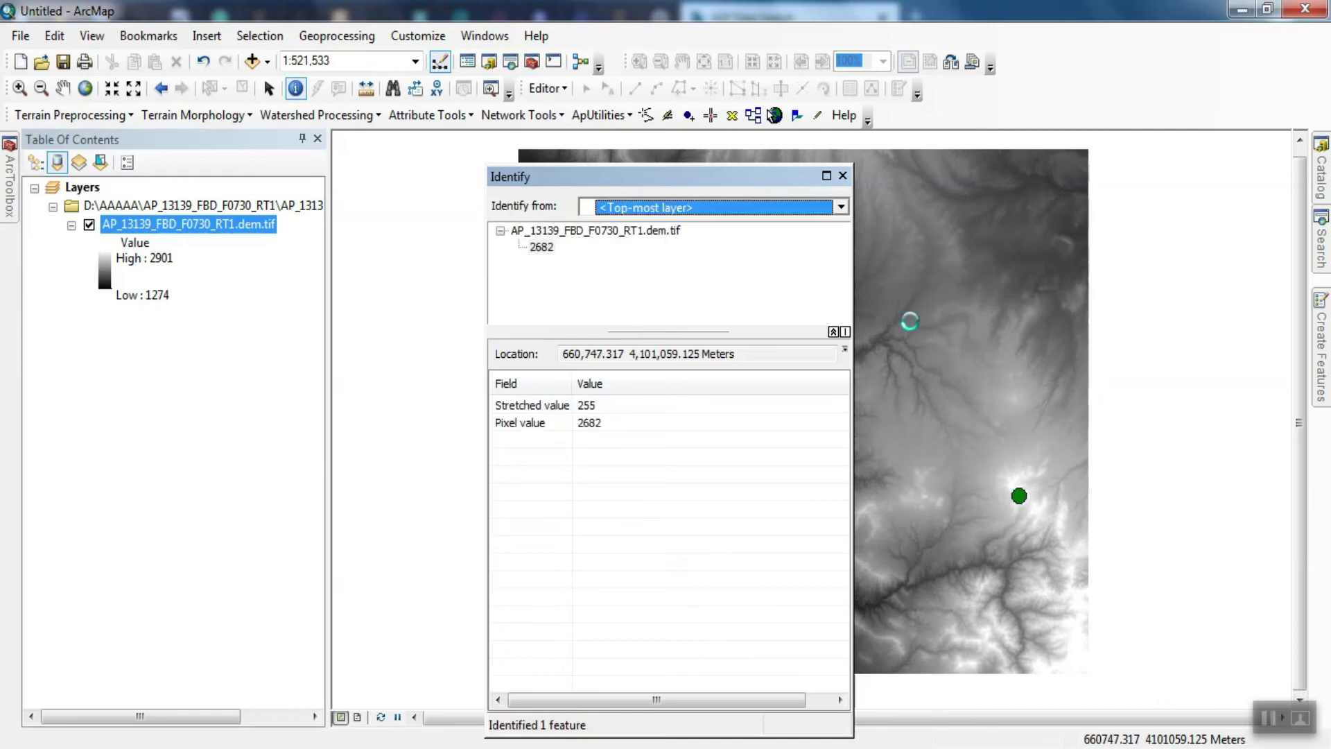
{"action": "left_click", "coordinate": [843, 176]}
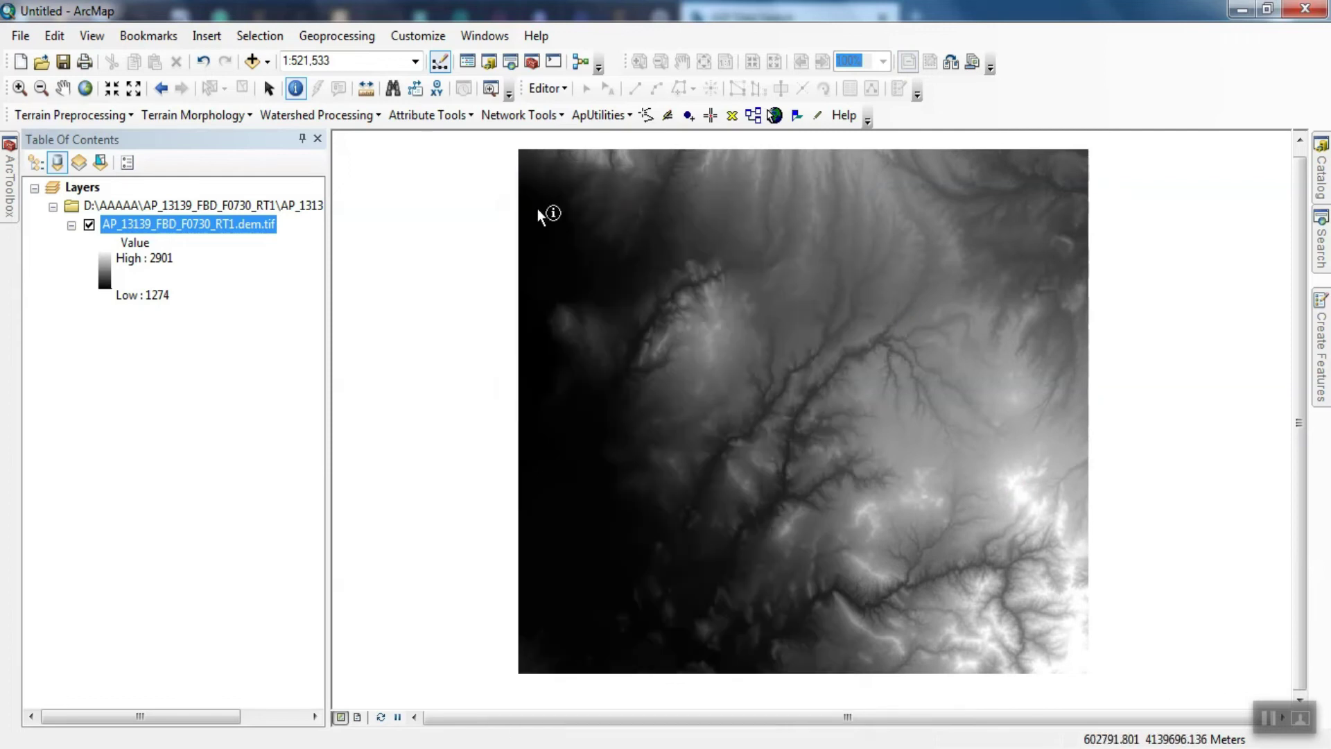
- Inspect the DEM layer's source properties, checking its cell size and spatial reference
{"action": "right_click", "coordinate": [240, 225]}
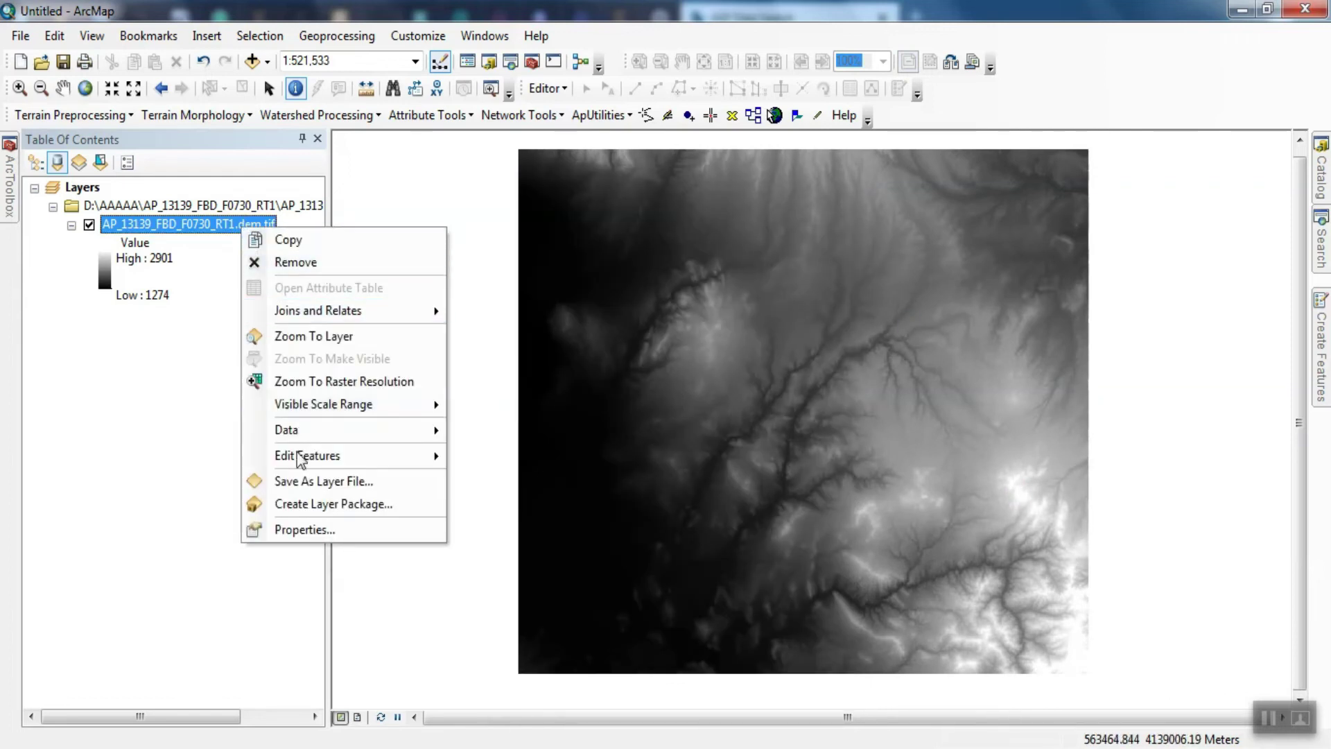
{"action": "left_click", "coordinate": [309, 530]}
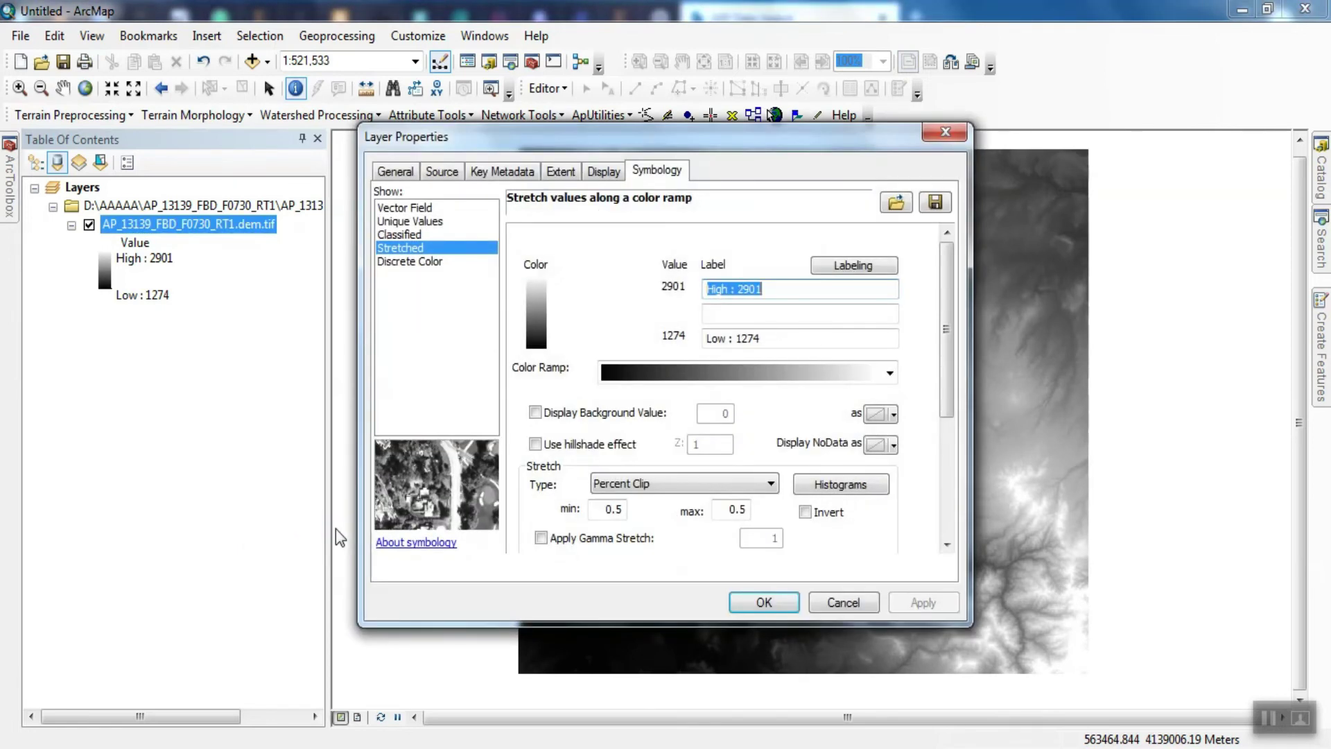
{"action": "left_click", "coordinate": [409, 175]}
{"action": "left_click", "coordinate": [441, 173]}
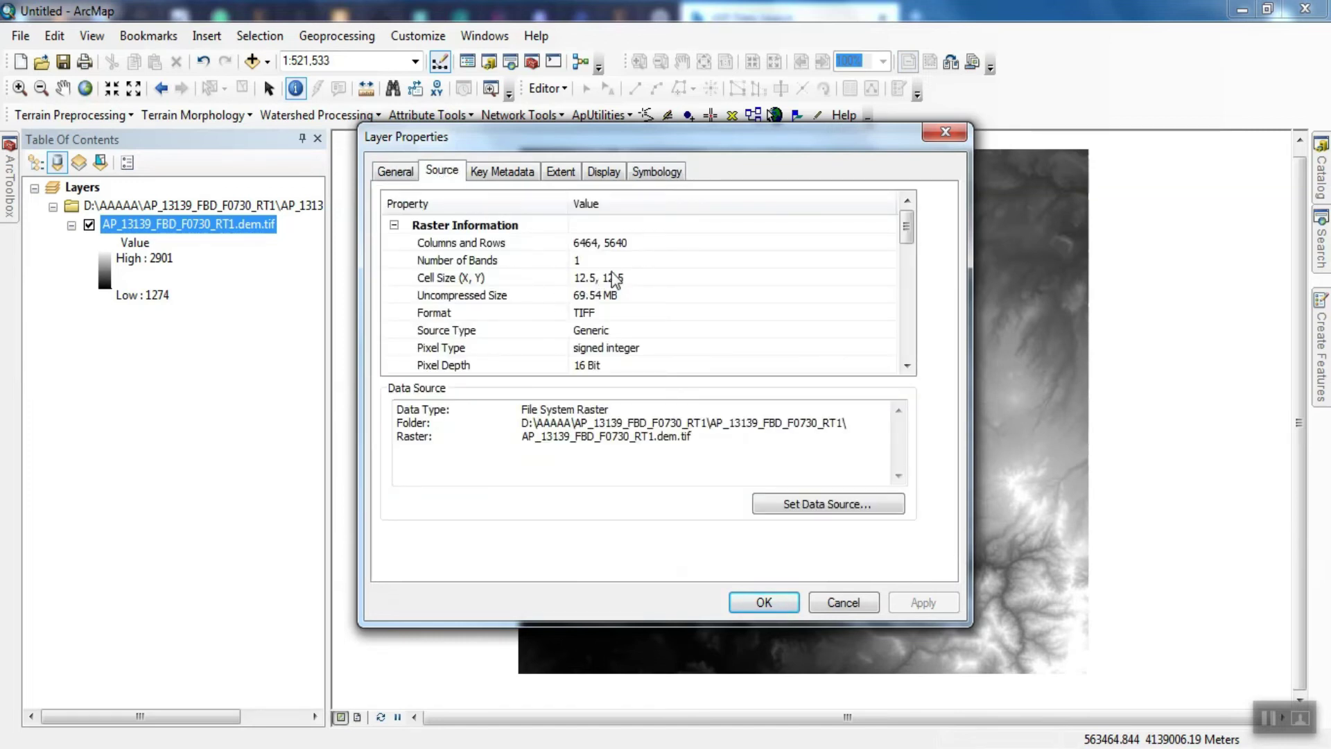
{"action": "left_click", "coordinate": [610, 278]}
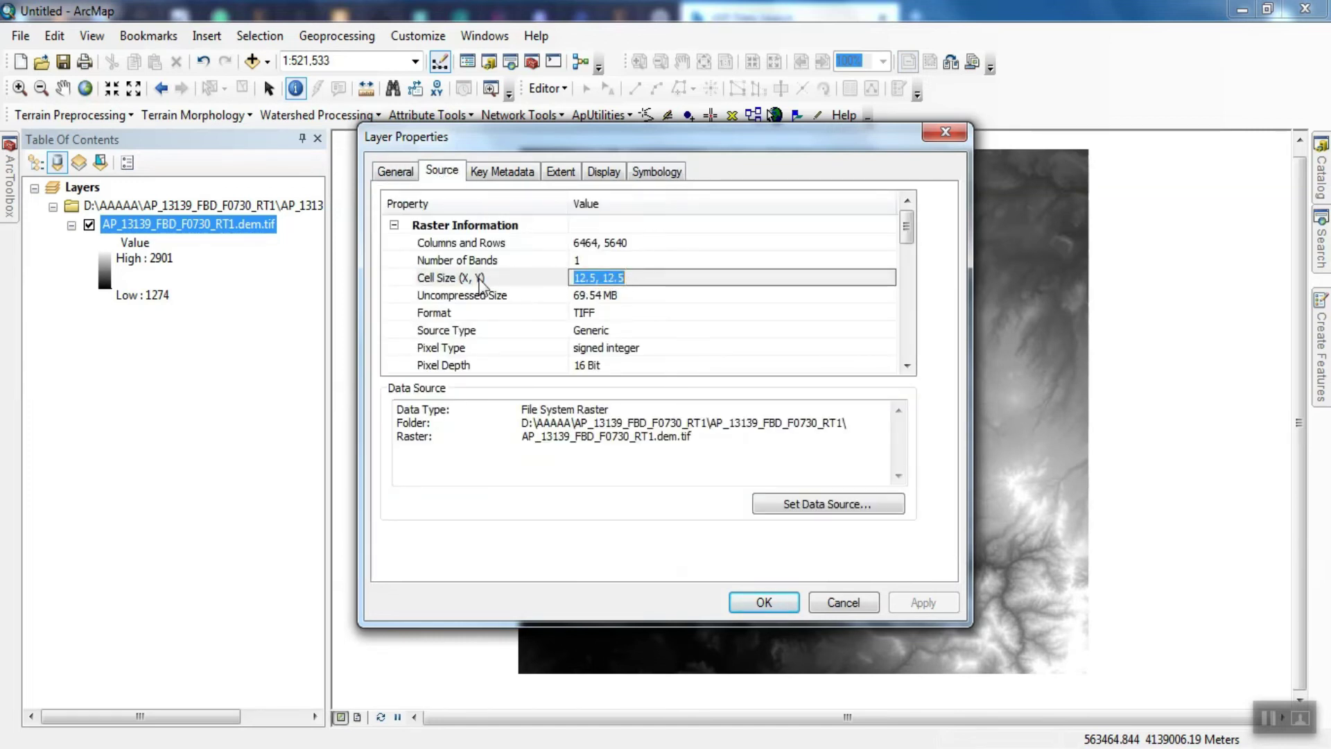
{"action": "left_click", "coordinate": [451, 278]}
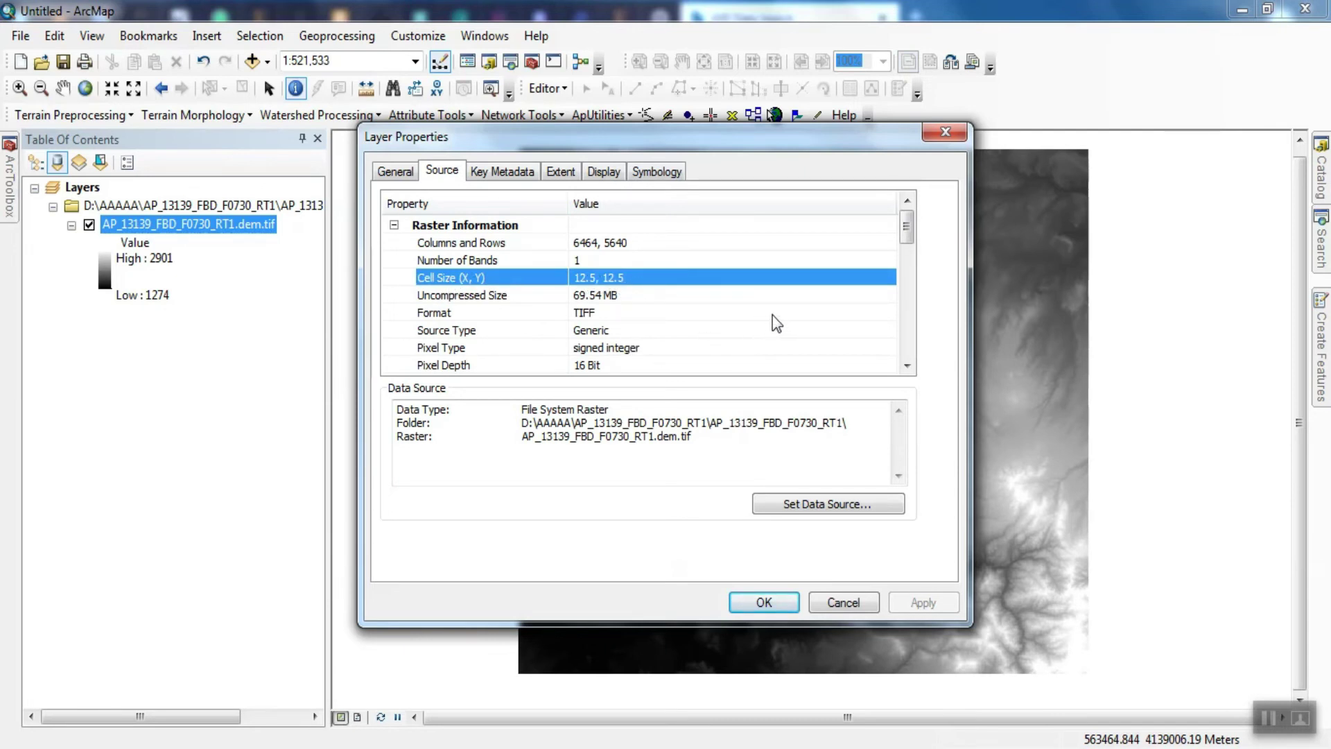
{"action": "left_click_drag", "start_coordinate": [906, 232], "coordinate": [909, 295]}
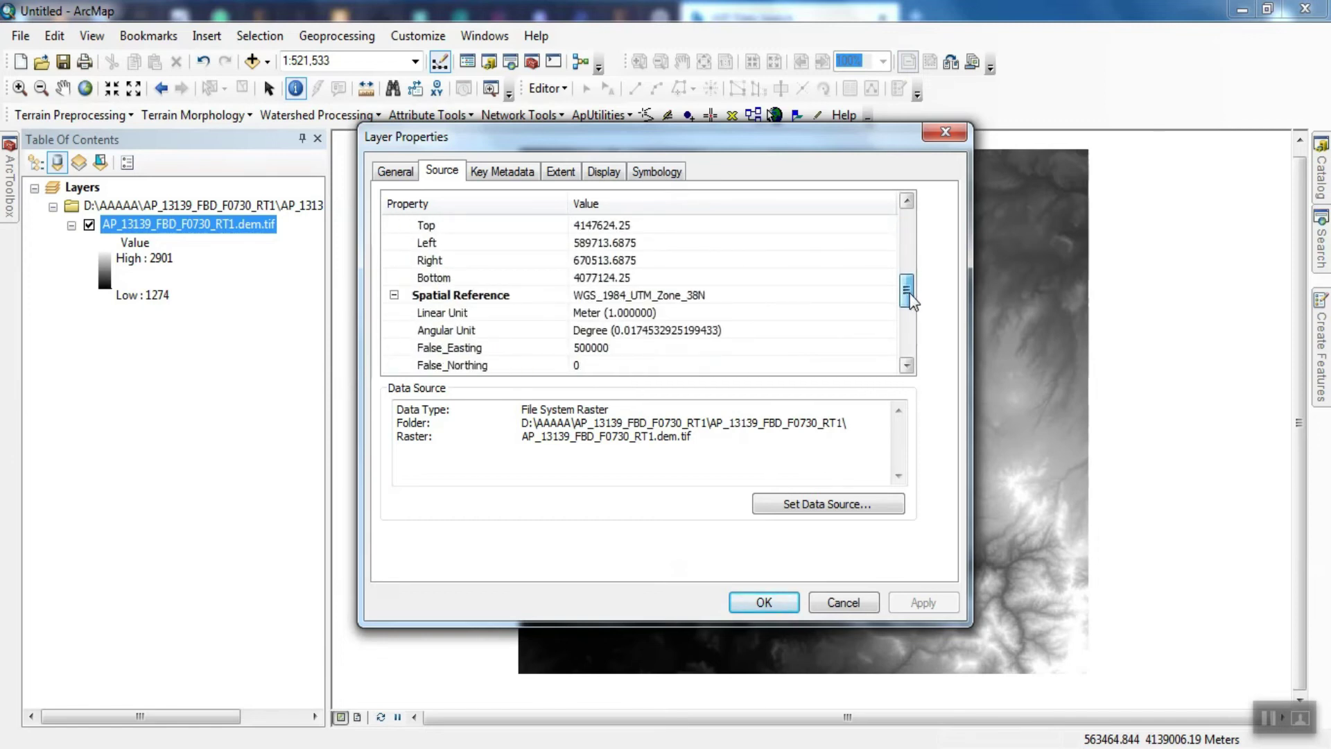
{"action": "left_click", "coordinate": [788, 297]}
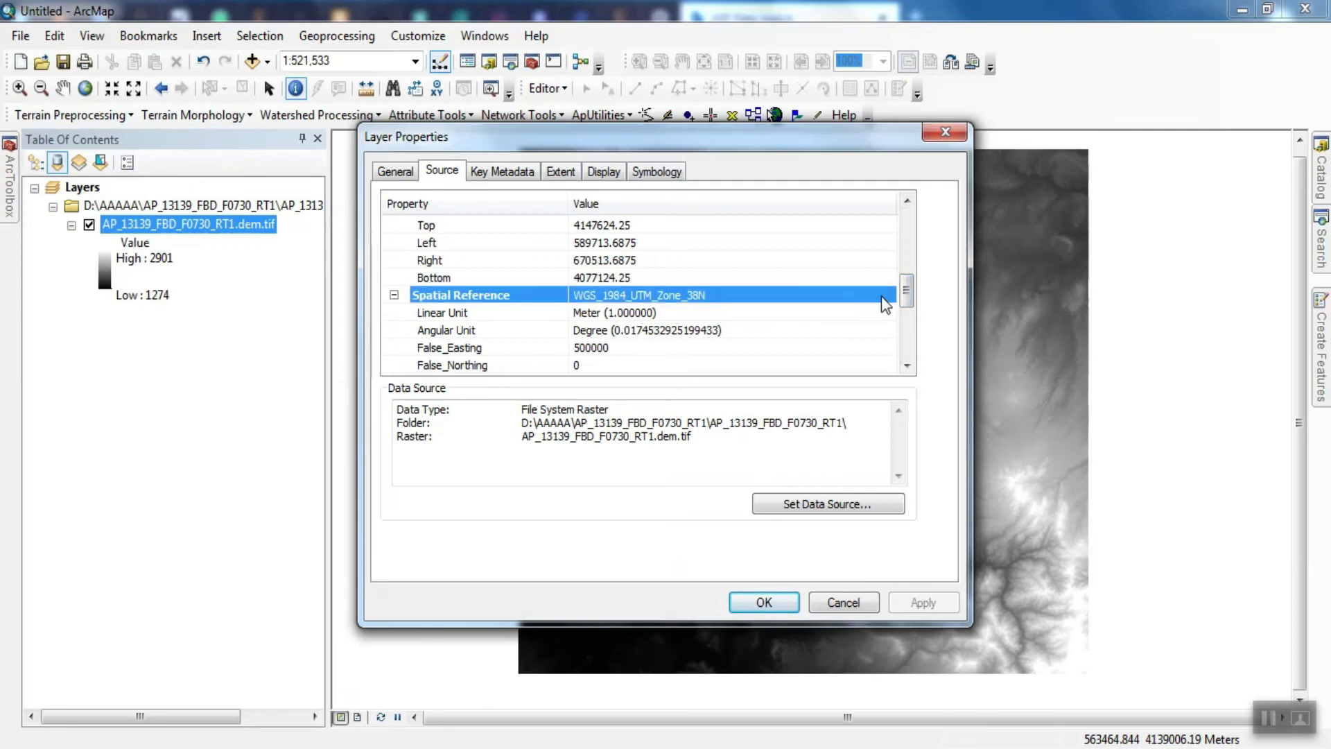
{"action": "left_click_drag", "start_coordinate": [906, 296], "coordinate": [905, 234]}
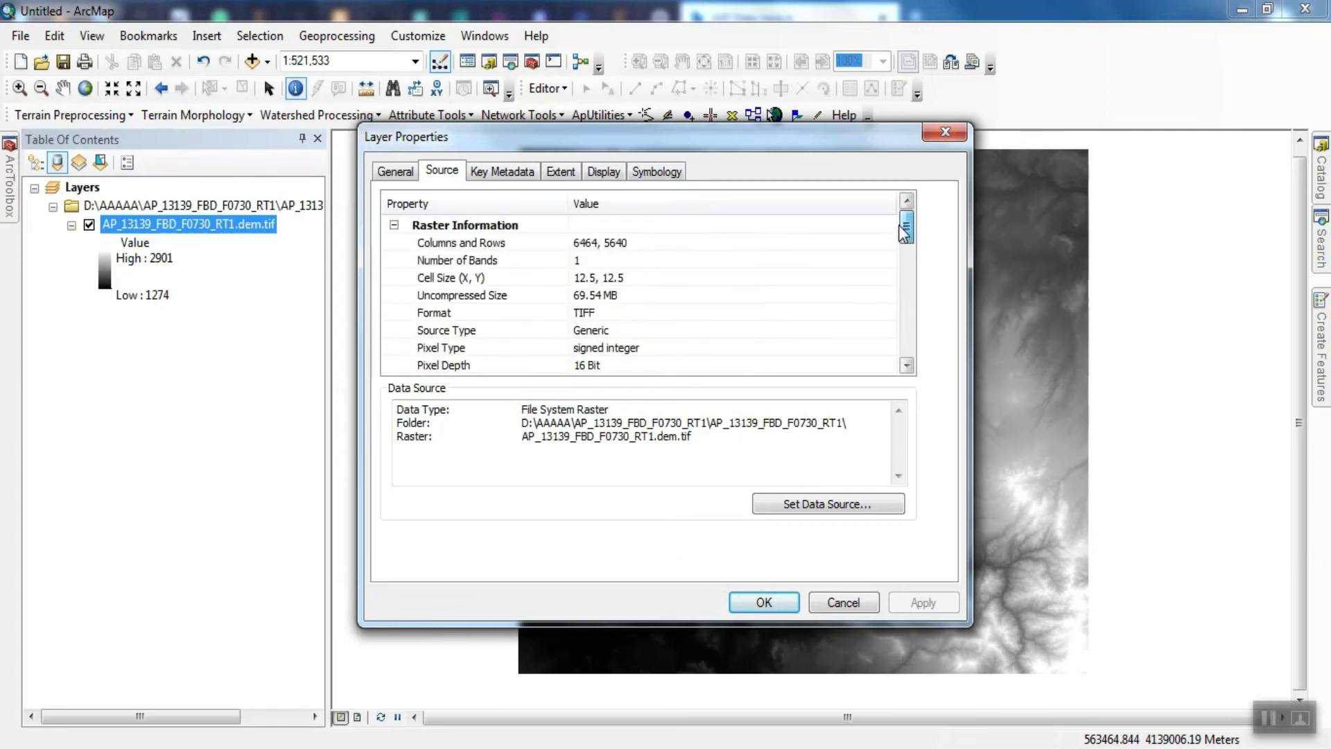
{"action": "left_click", "coordinate": [751, 279]}
- Review the DEM layer's extent, display and symbology properties
{"action": "left_click", "coordinate": [534, 175]}
{"action": "left_click", "coordinate": [556, 174]}
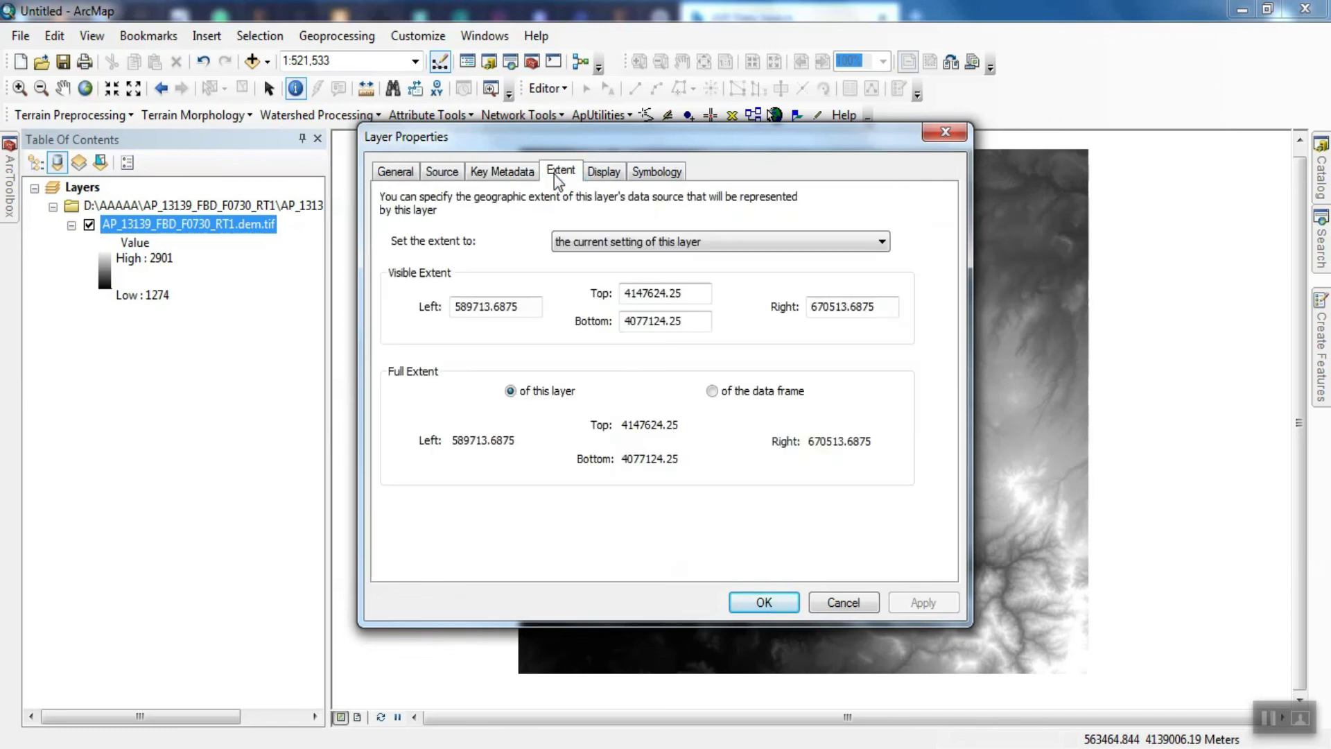
{"action": "left_click", "coordinate": [599, 173]}
{"action": "left_click", "coordinate": [647, 175]}
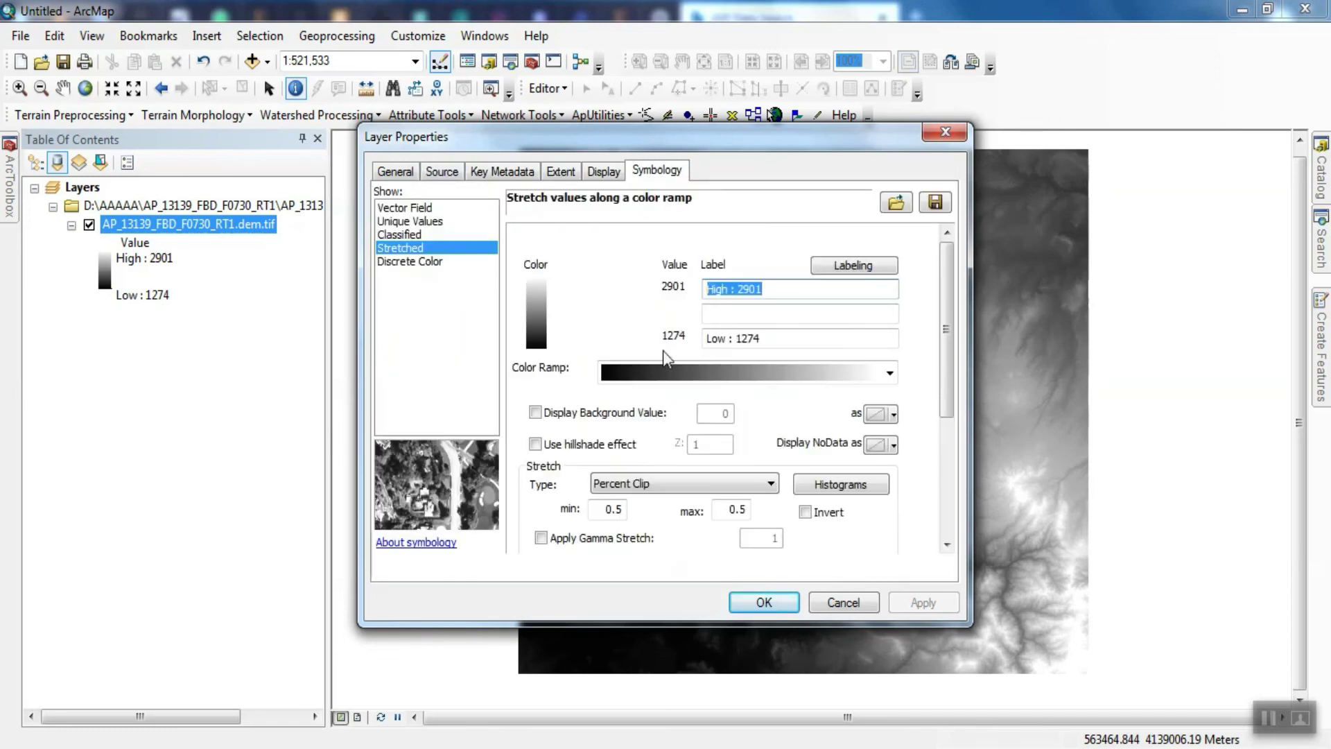
- Apply the blue-to-yellow-to-red color ramp to the stretched DEM layer
{"action": "left_click", "coordinate": [889, 373]}
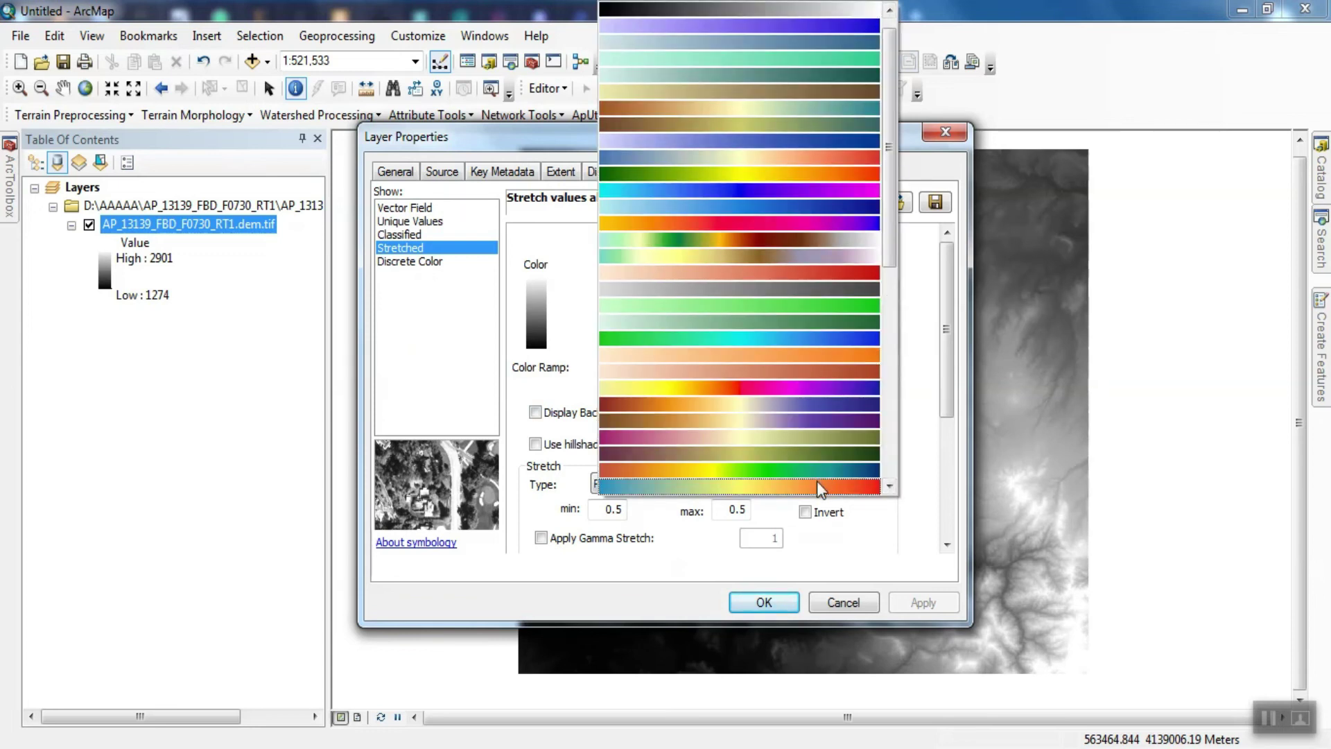
{"action": "left_click", "coordinate": [817, 480]}
{"action": "left_click", "coordinate": [776, 597]}
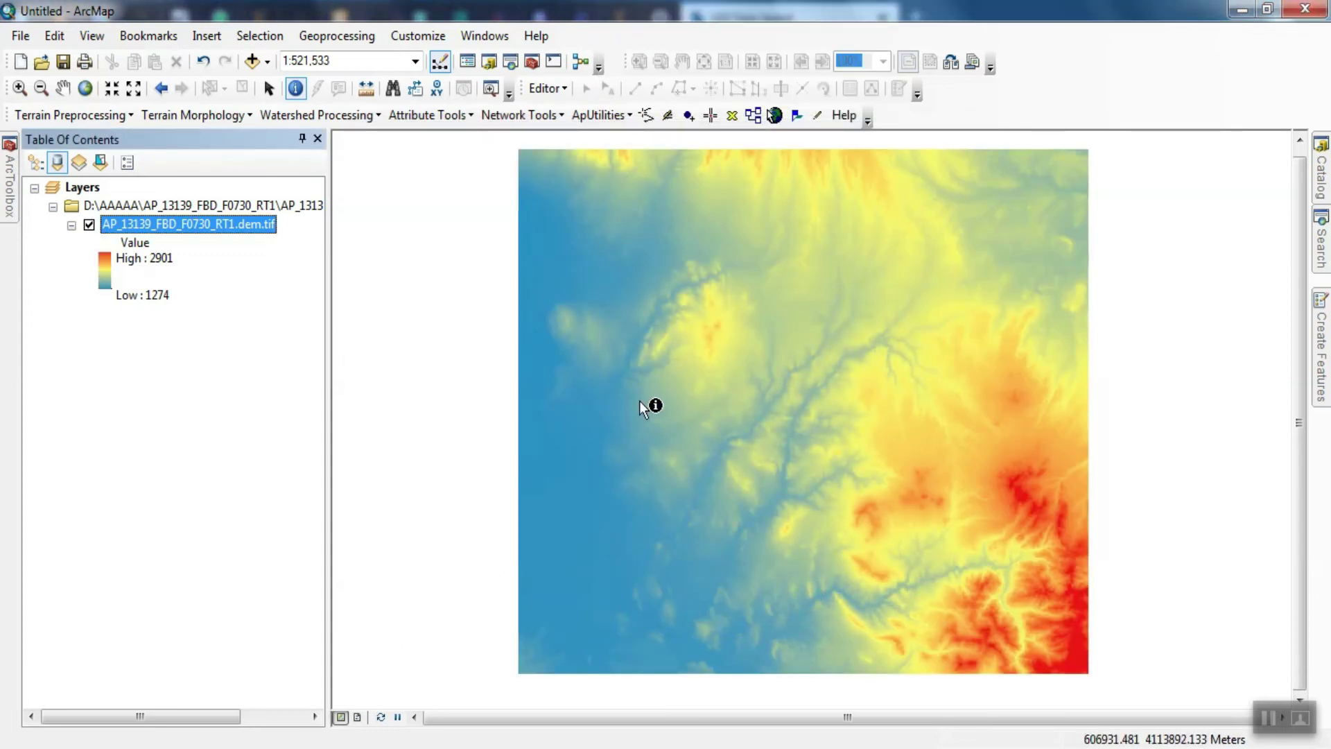
- Try inverting the DEM layer's color ramp, and turn the inversion back off
{"action": "double_click", "coordinate": [105, 270]}
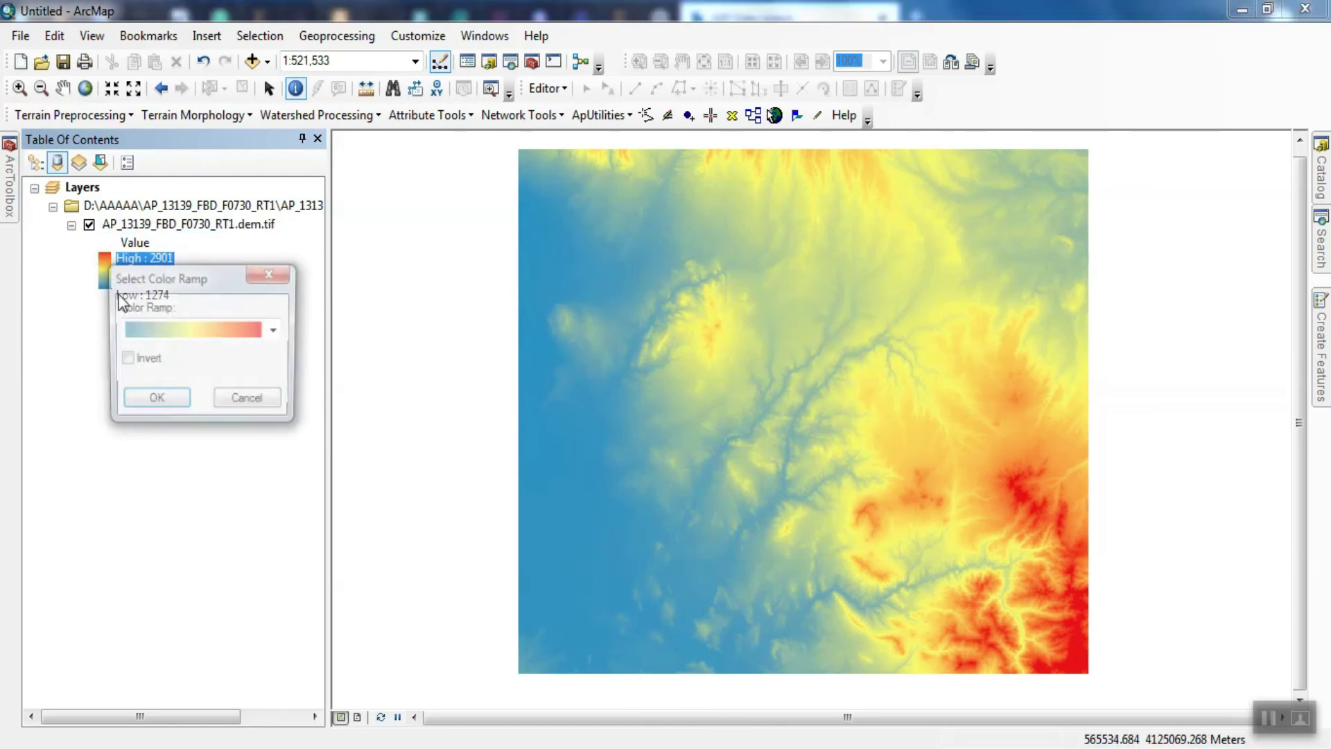
{"action": "left_click", "coordinate": [124, 359]}
{"action": "left_click", "coordinate": [140, 402]}
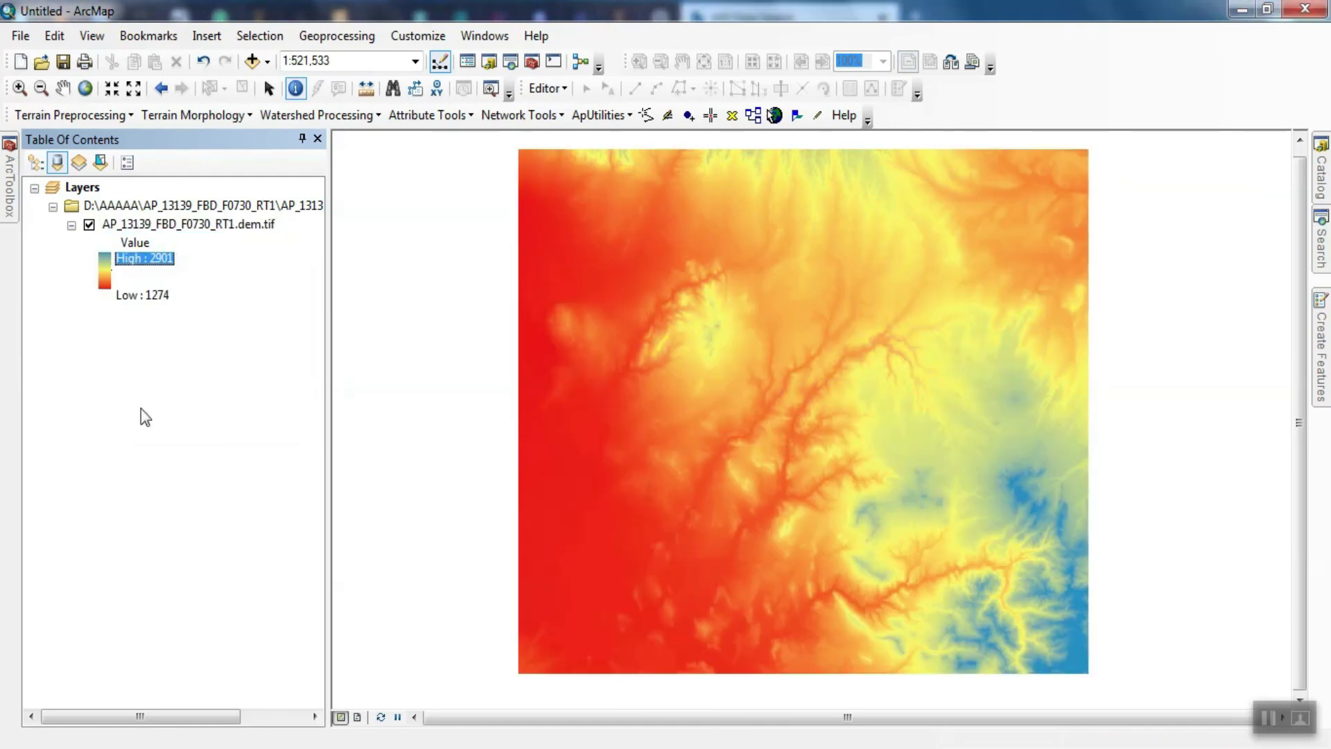
{"action": "double_click", "coordinate": [106, 271]}
{"action": "left_click", "coordinate": [127, 363]}
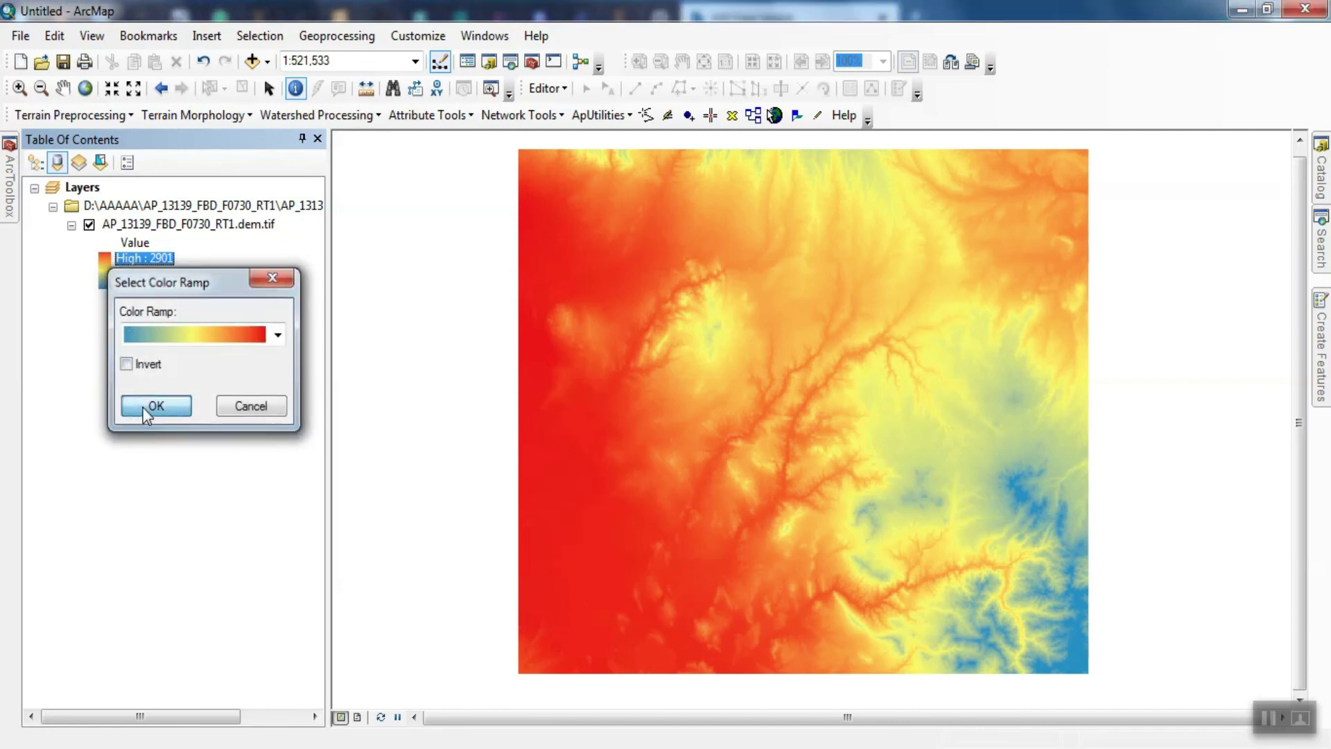
{"action": "left_click", "coordinate": [151, 405]}
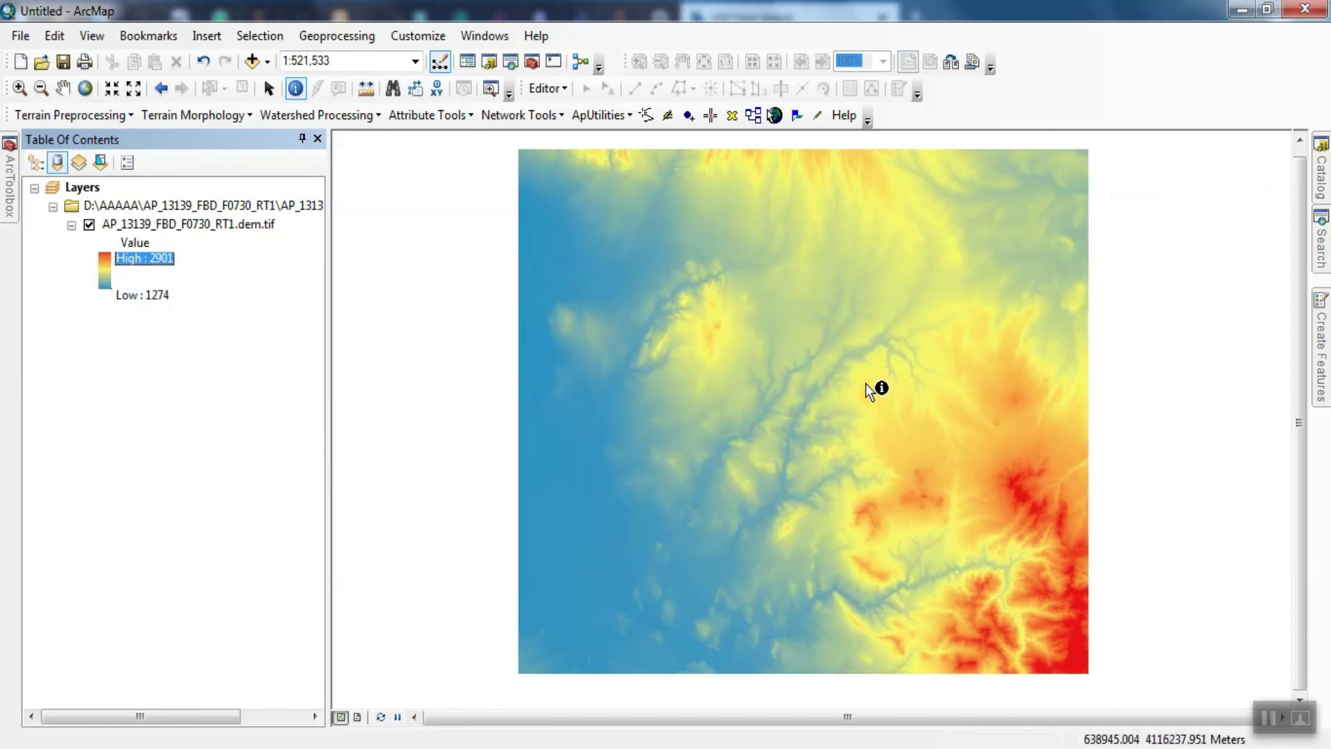